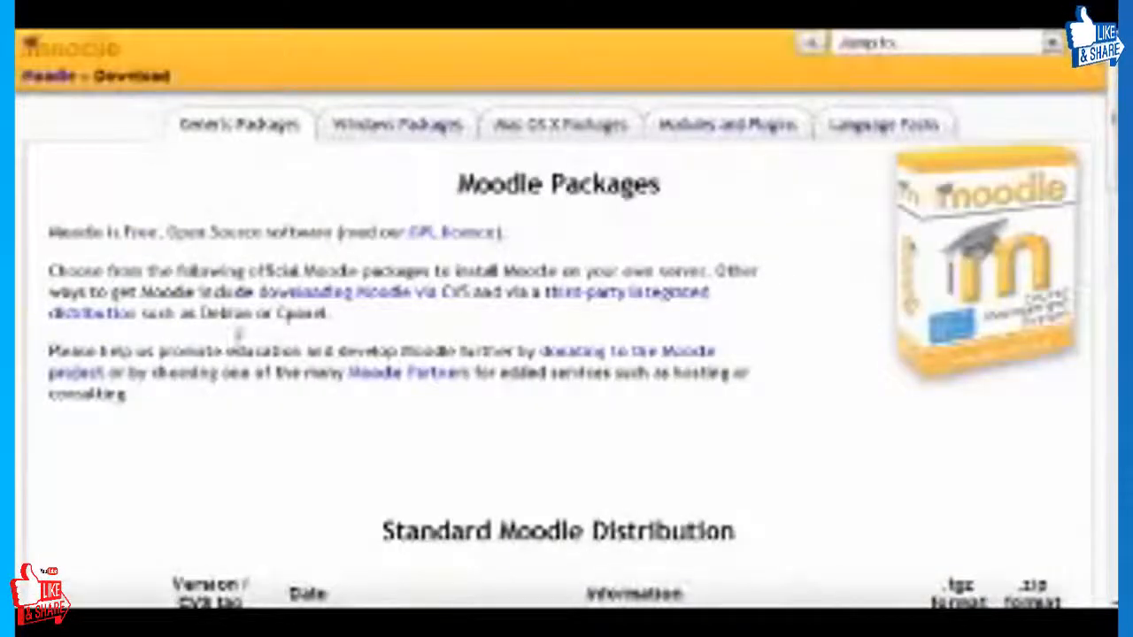
# Download the .zip package of the latest stable Moodle build, 1.8.3+, from the Standard Moodle Distribution table.
pyautogui.scroll(-3, 423, 334)
pyautogui.scroll(-5, 423, 335)
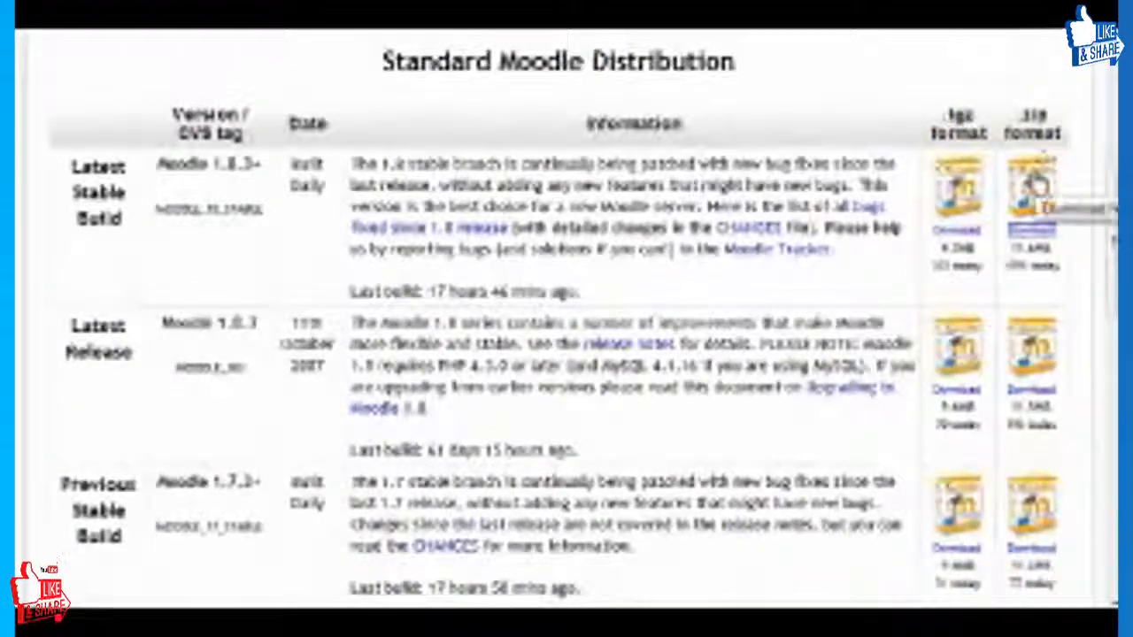
pyautogui.click(980, 184)
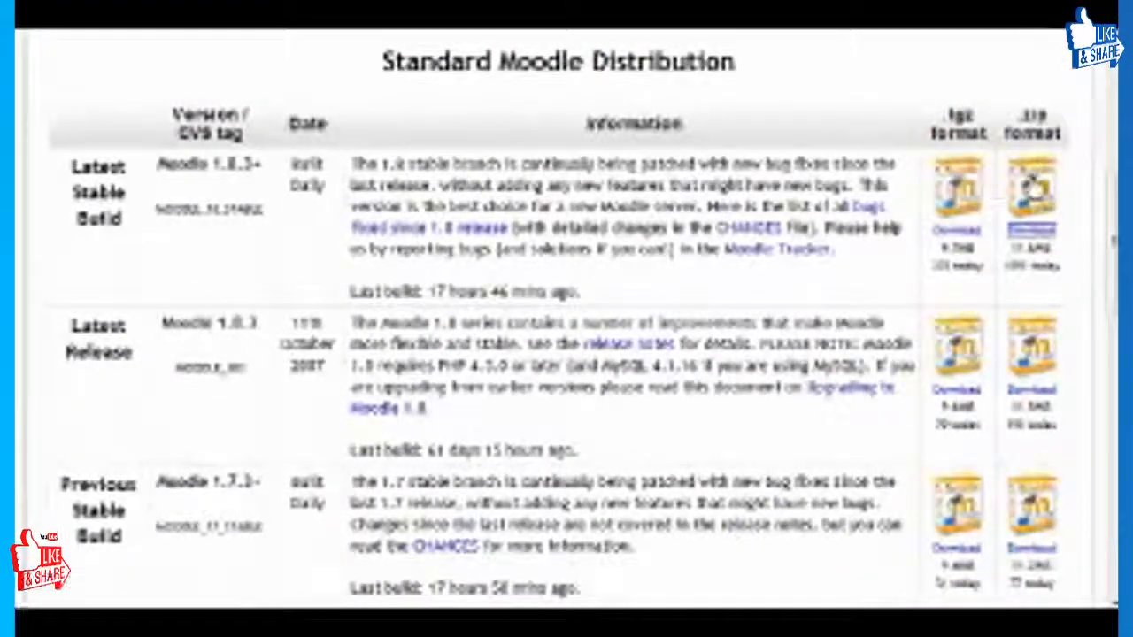
pyautogui.click(1031, 187)
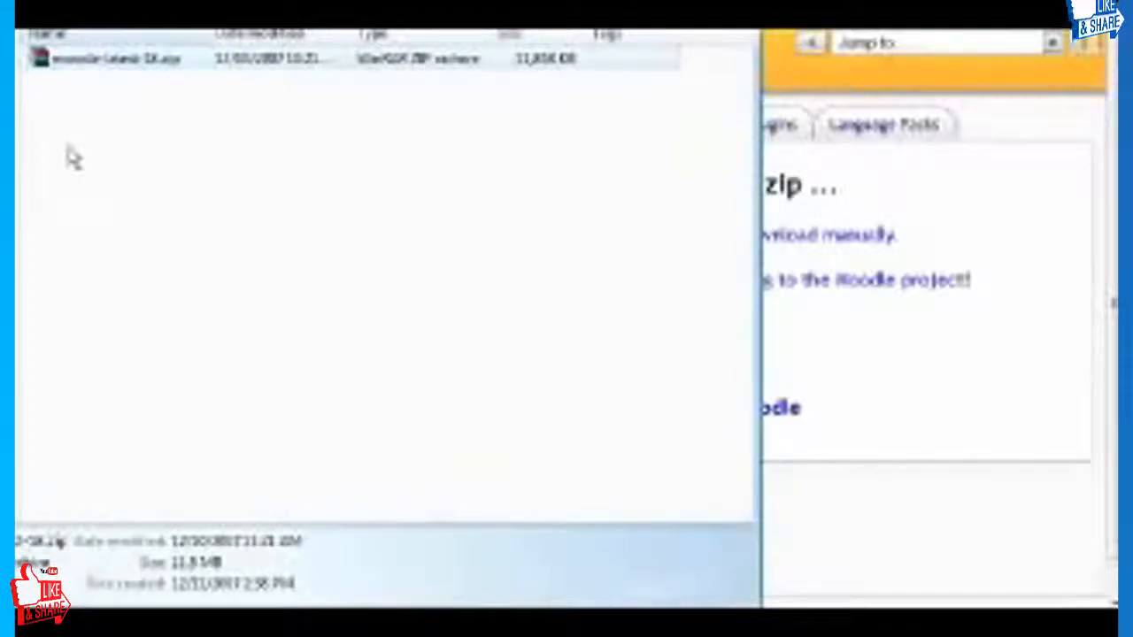
# Open the downloaded moodle-latest-18.zip archive to view its contents and dismiss the WinRAR licence reminder.
pyautogui.doubleClick(132, 62)
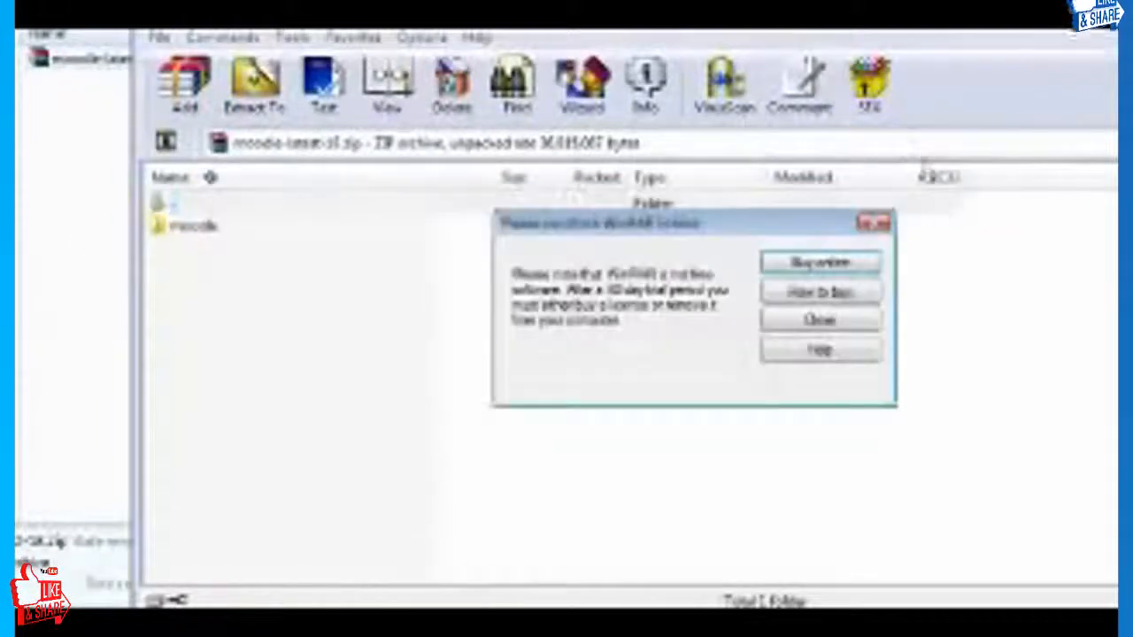
pyautogui.click(872, 223)
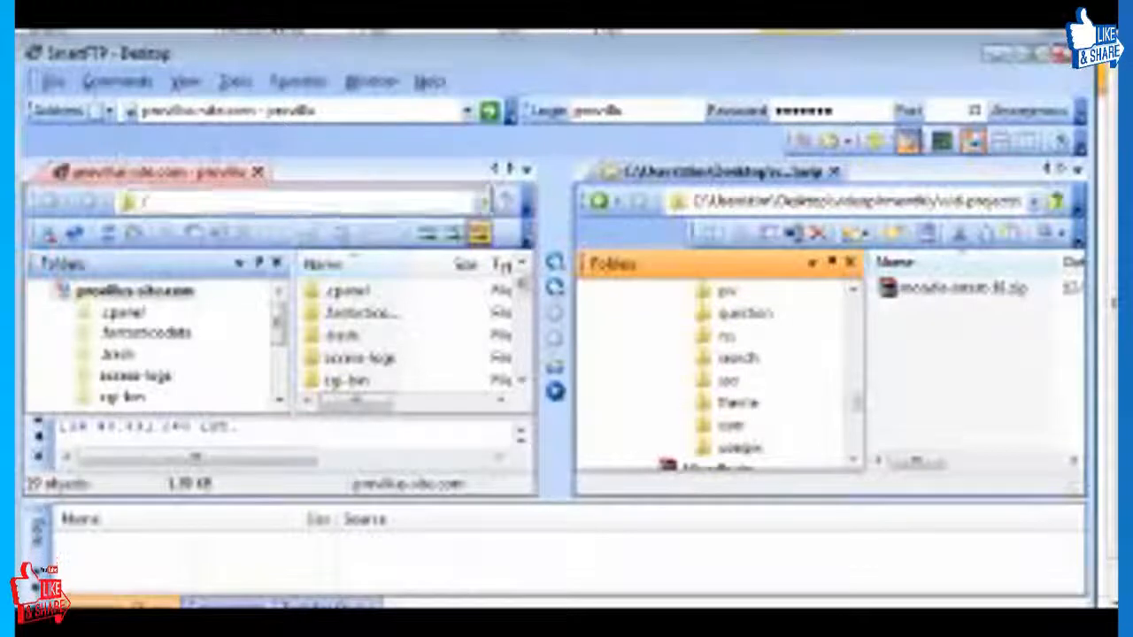
# Switch to SmartFTP and open the public_html folder on the remote server.
pyautogui.moveTo(279, 305); pyautogui.dragTo(278, 356)
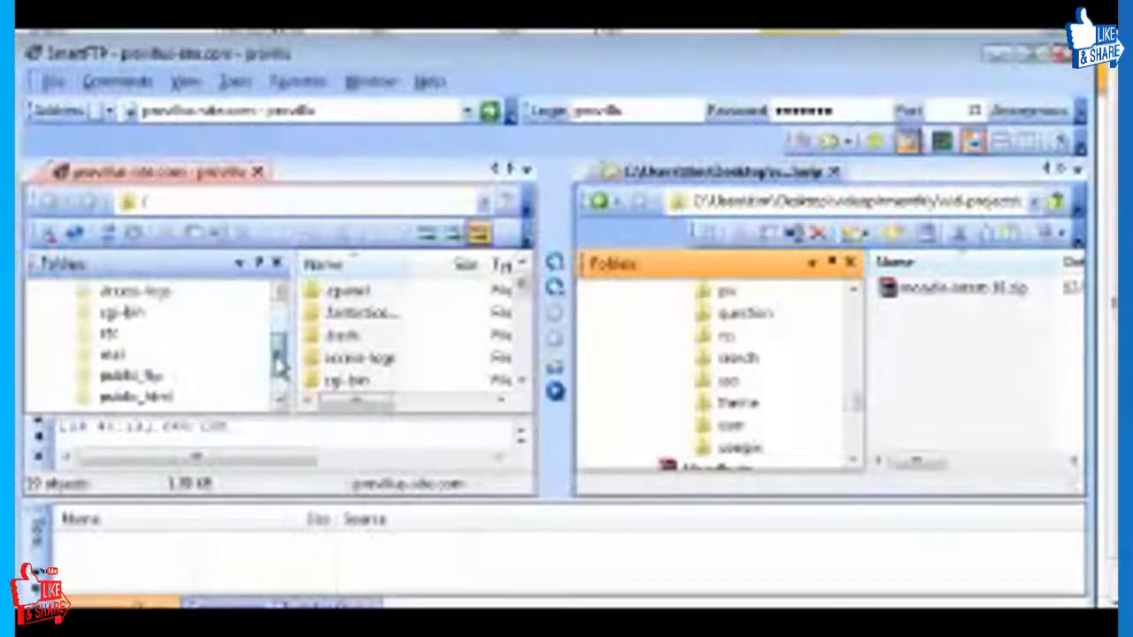
pyautogui.click(151, 395)
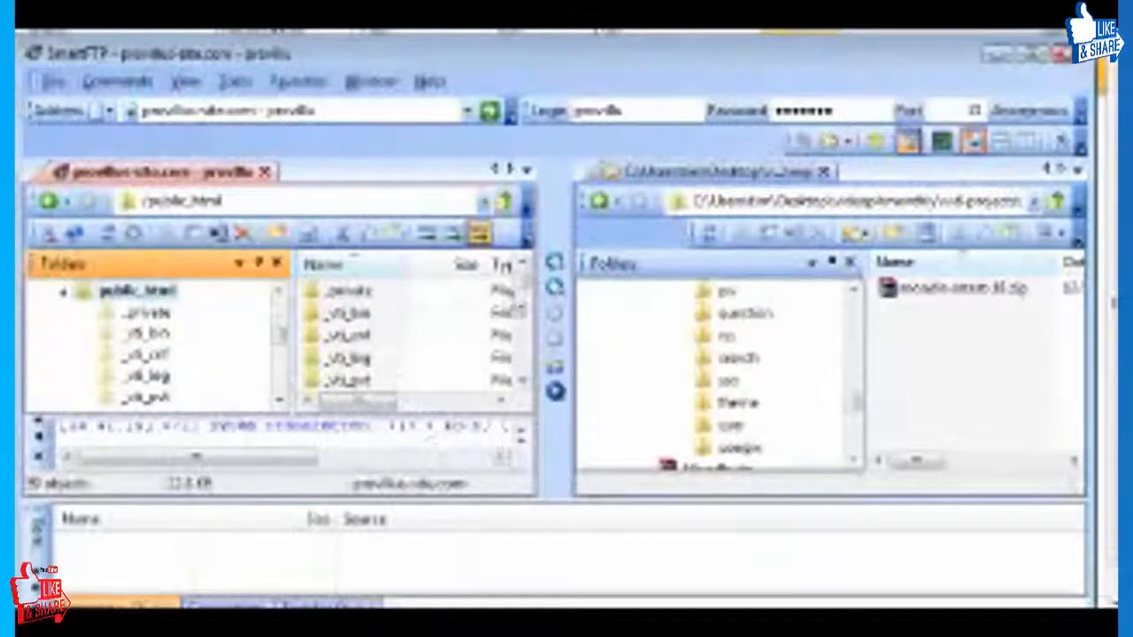
pyautogui.moveTo(525, 285)
pyautogui.mouseDown()
pyautogui.moveTo(527, 317)
pyautogui.moveTo(525, 284)
pyautogui.mouseUp()
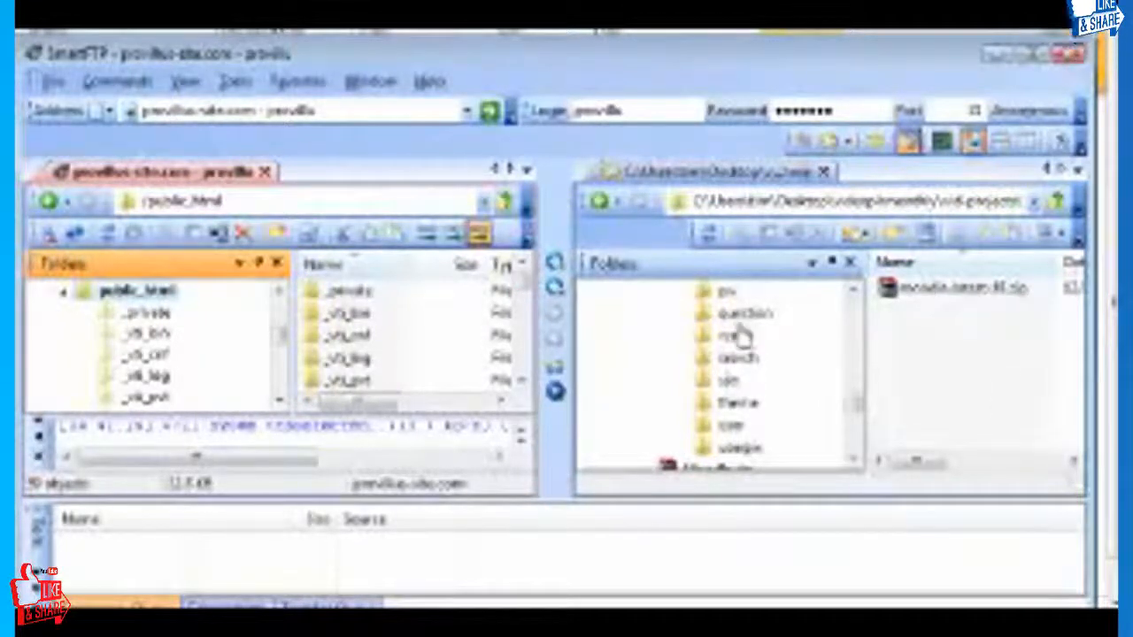
# Upload moodle-latest-18.zip from the local folder to public_html on the remote server.
pyautogui.click(971, 292)
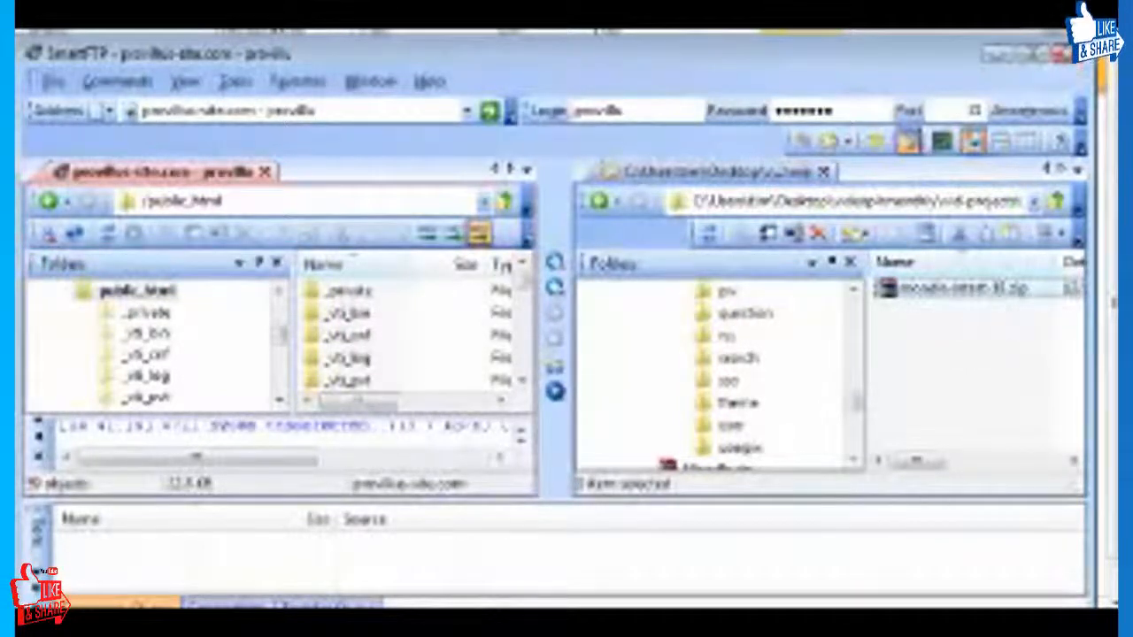
pyautogui.click(940, 301)
pyautogui.moveTo(940, 303); pyautogui.dragTo(131, 593)
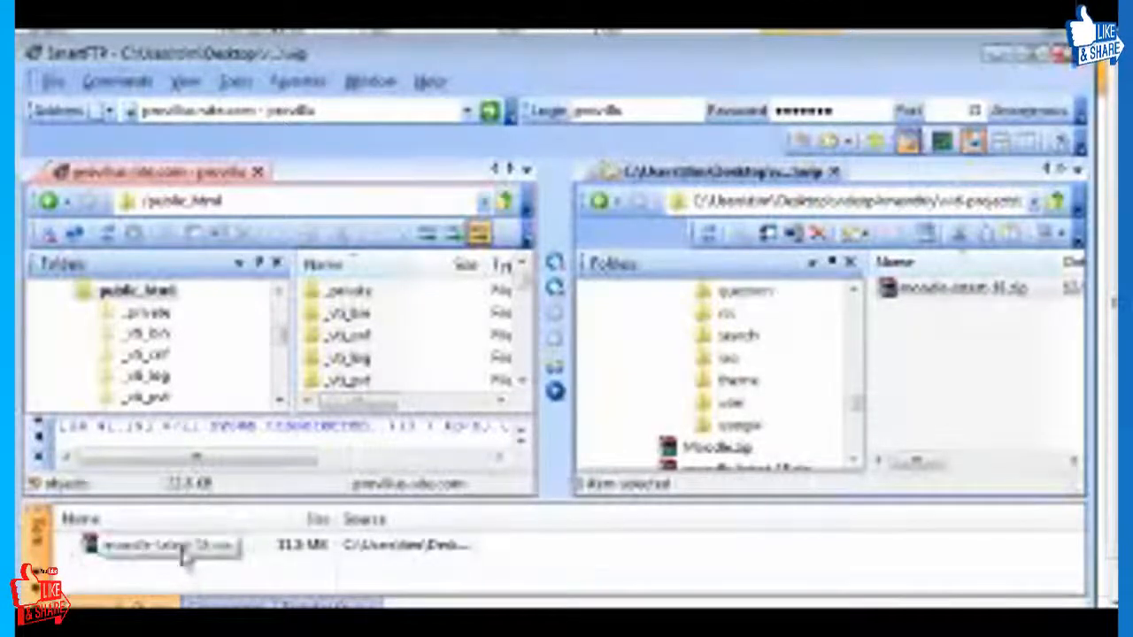
pyautogui.click(529, 301)
pyautogui.moveTo(528, 298); pyautogui.dragTo(529, 359)
pyautogui.moveTo(133, 547); pyautogui.dragTo(436, 400)
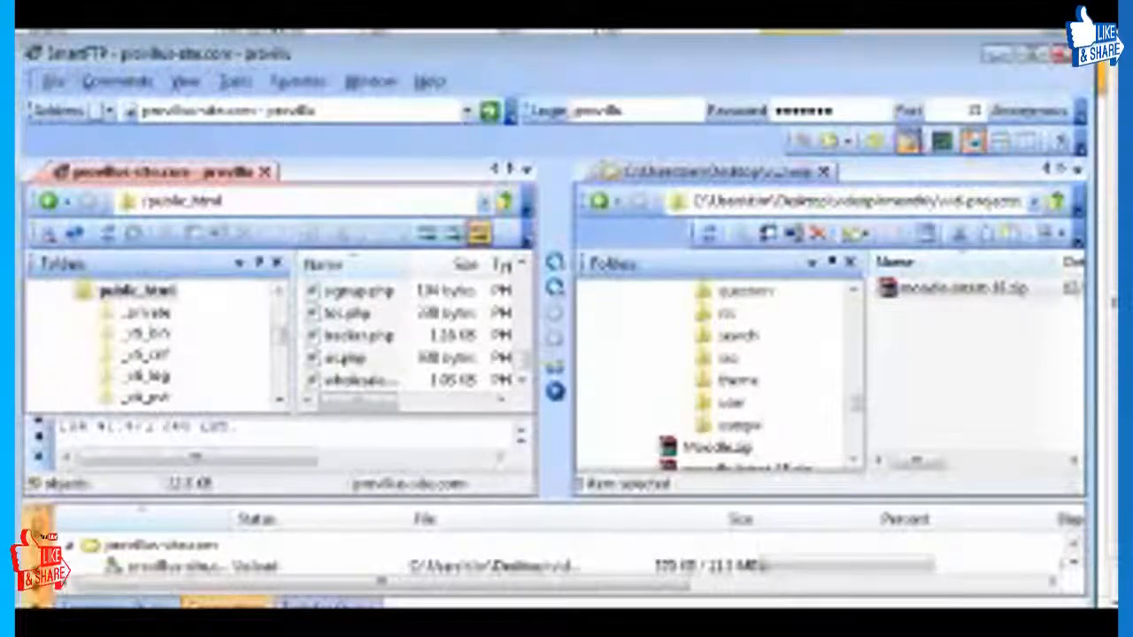
# View the connection settings for a new remote browser and close them without connecting.
pyautogui.click(52, 81)
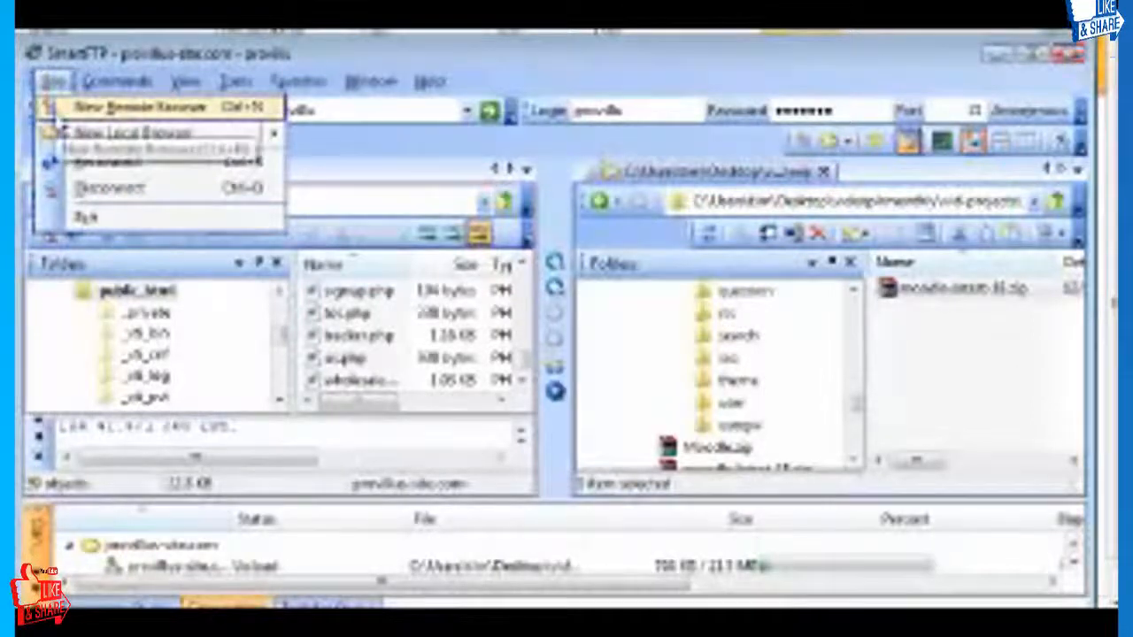
pyautogui.click(141, 107)
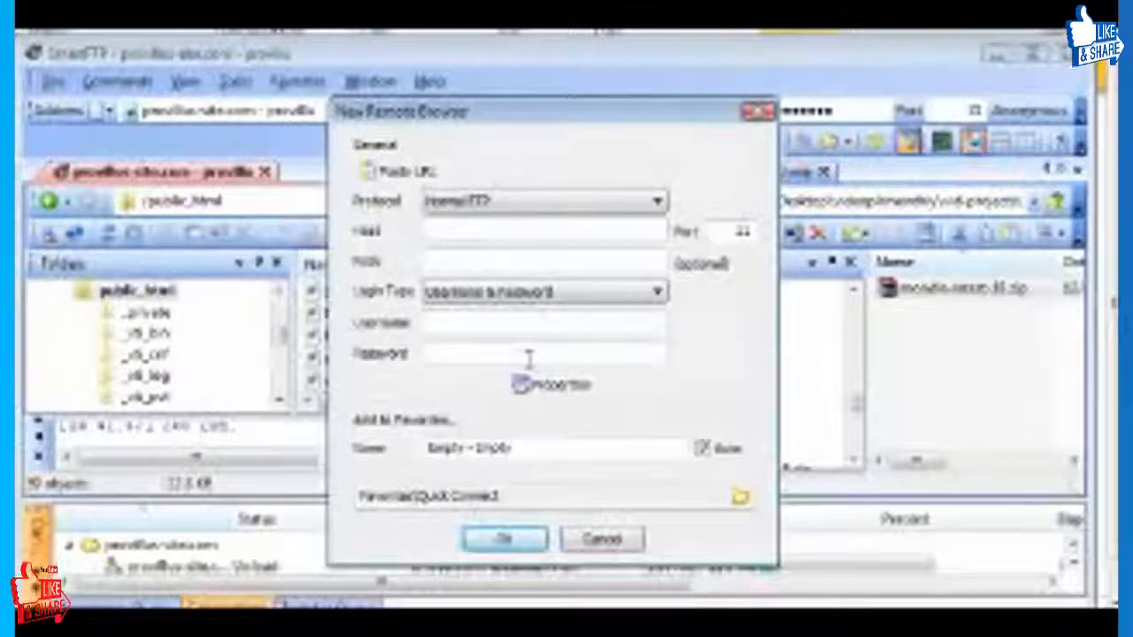
pyautogui.click(628, 543)
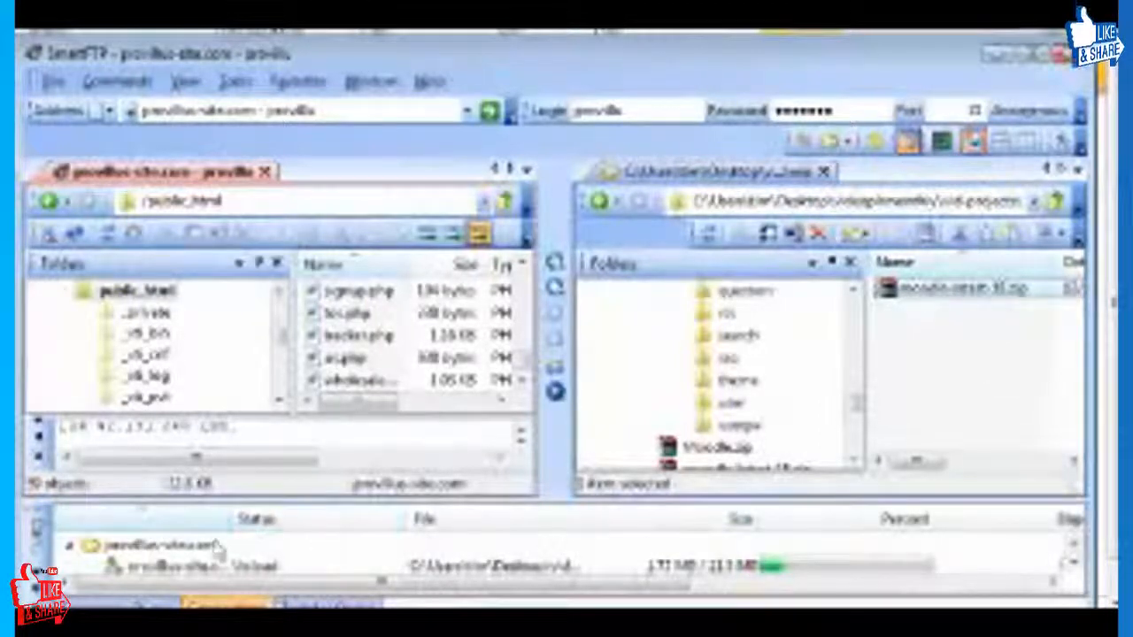
# Show the transfer queue and enlarge its pane to follow the upload of the Moodle archive.
pyautogui.click(327, 605)
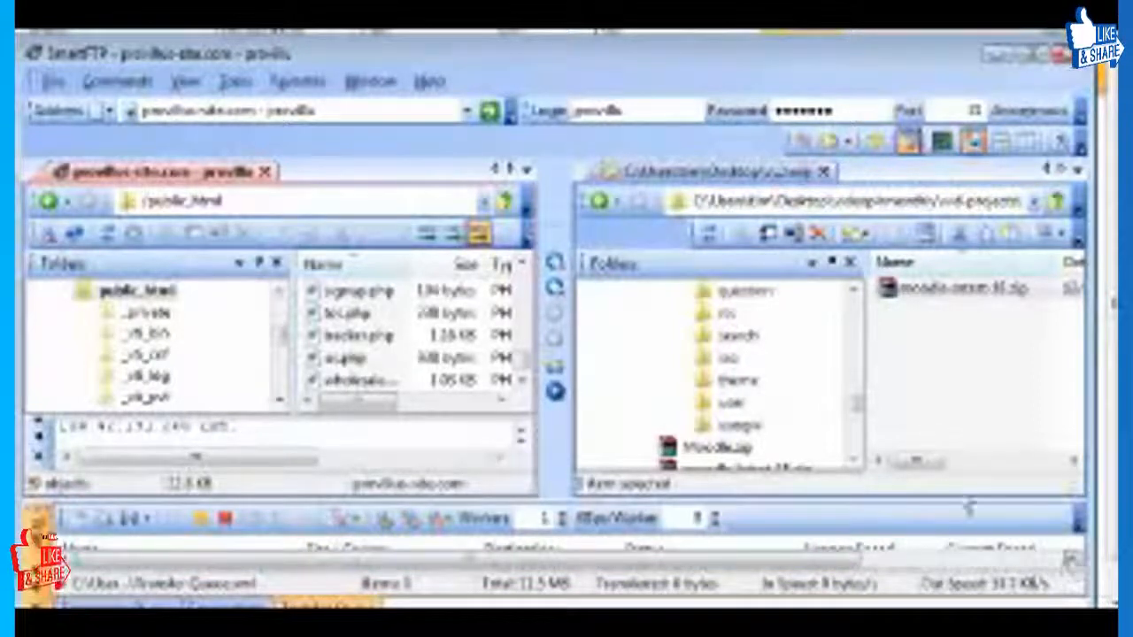
pyautogui.moveTo(969, 508); pyautogui.dragTo(969, 453)
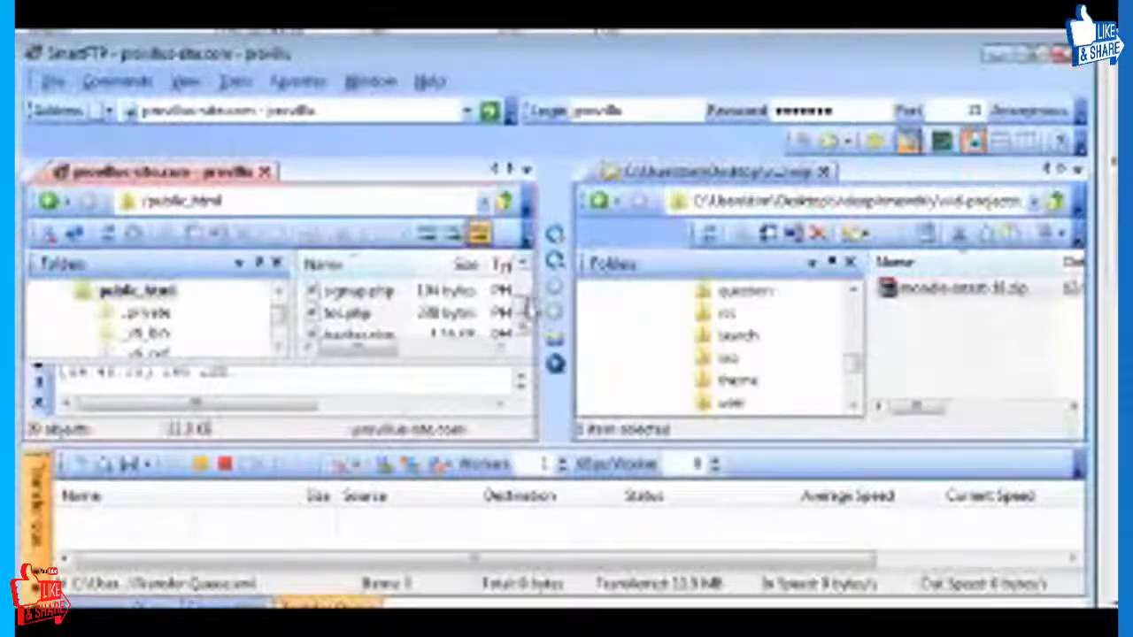
# Refresh the remote public_html listing and look for the uploaded Moodle archive.
pyautogui.rightClick(396, 320)
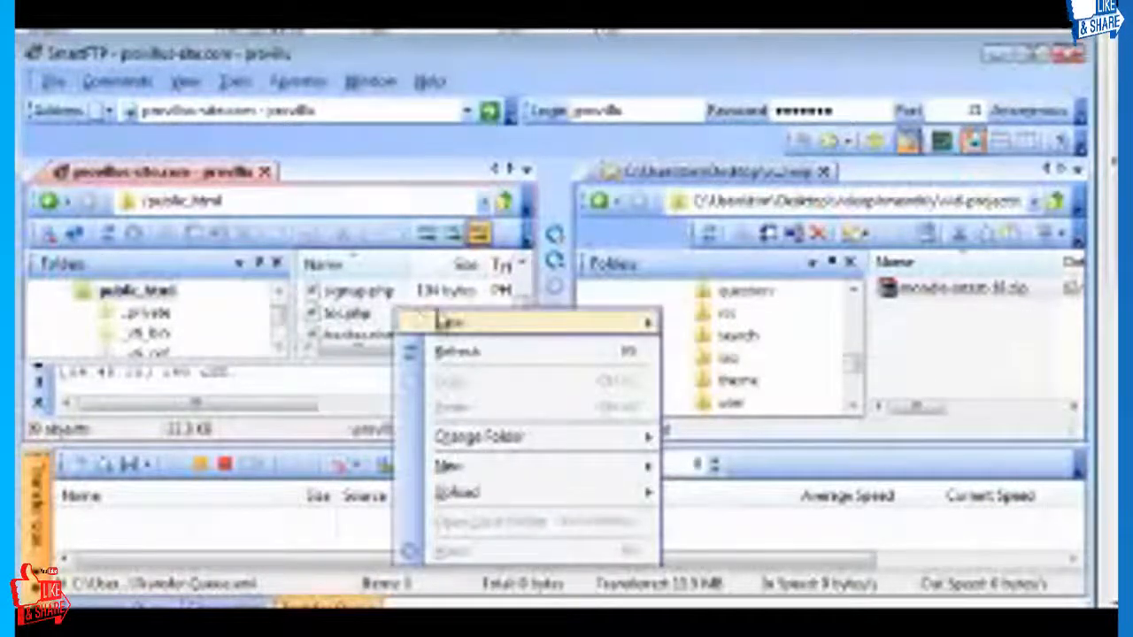
pyautogui.click(506, 350)
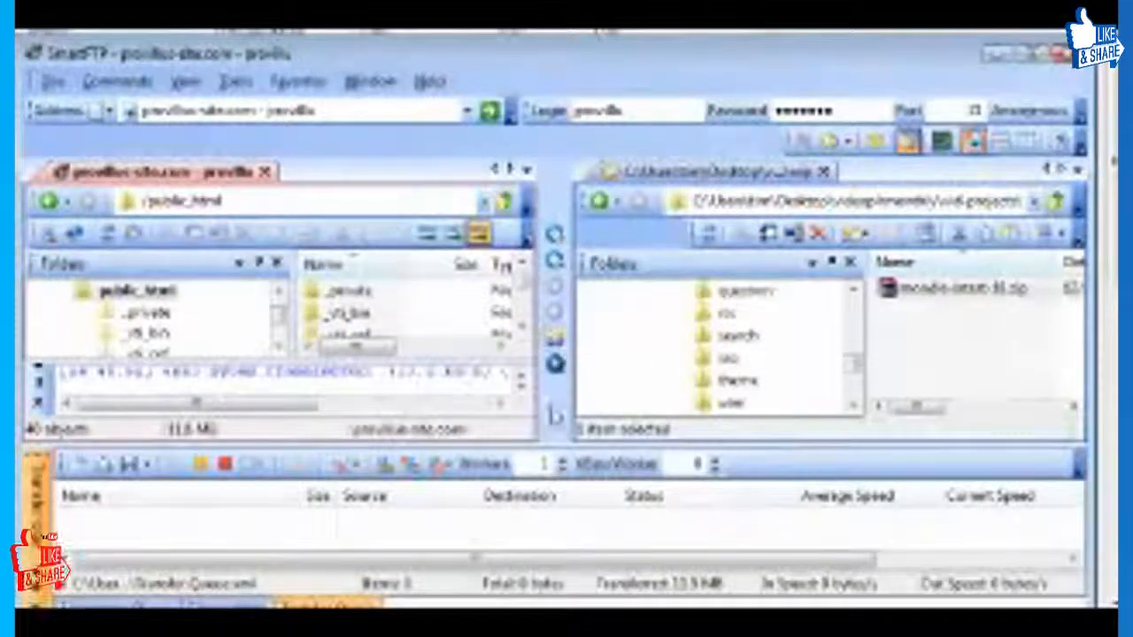
pyautogui.scroll(-5, 522, 301)
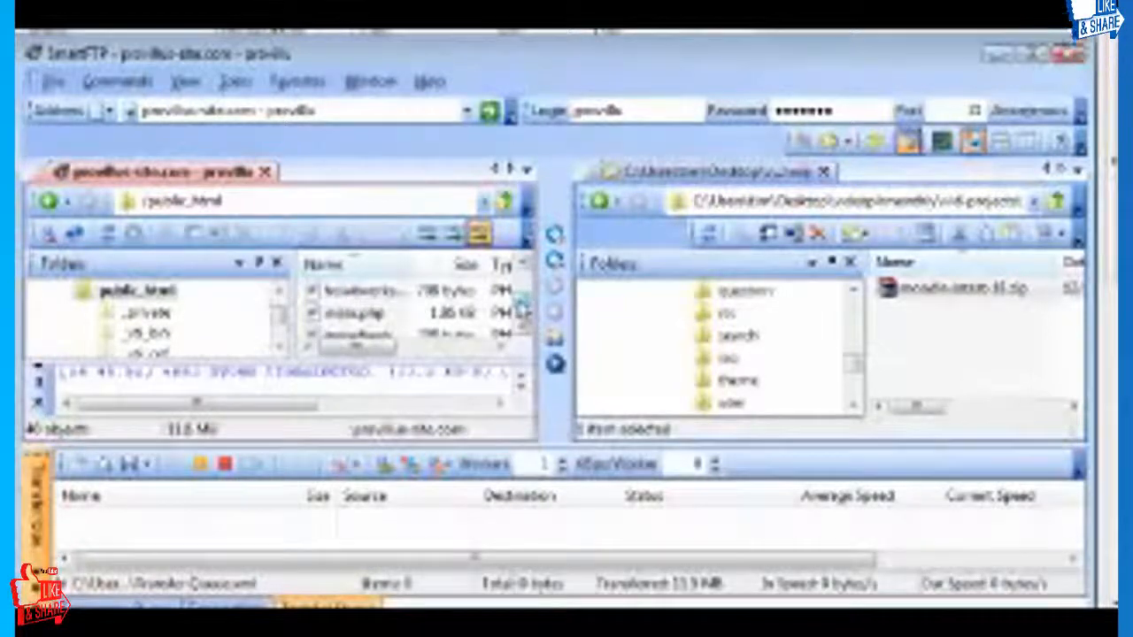
pyautogui.click(429, 318)
pyautogui.scroll(-2, 428, 318)
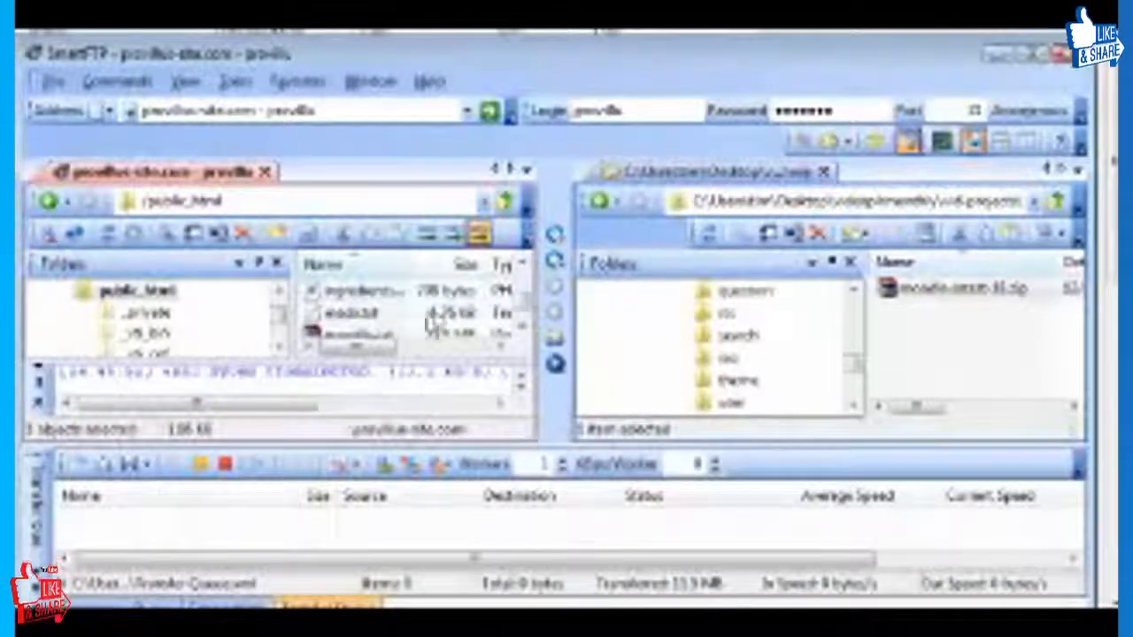
pyautogui.scroll(-1, 391, 334)
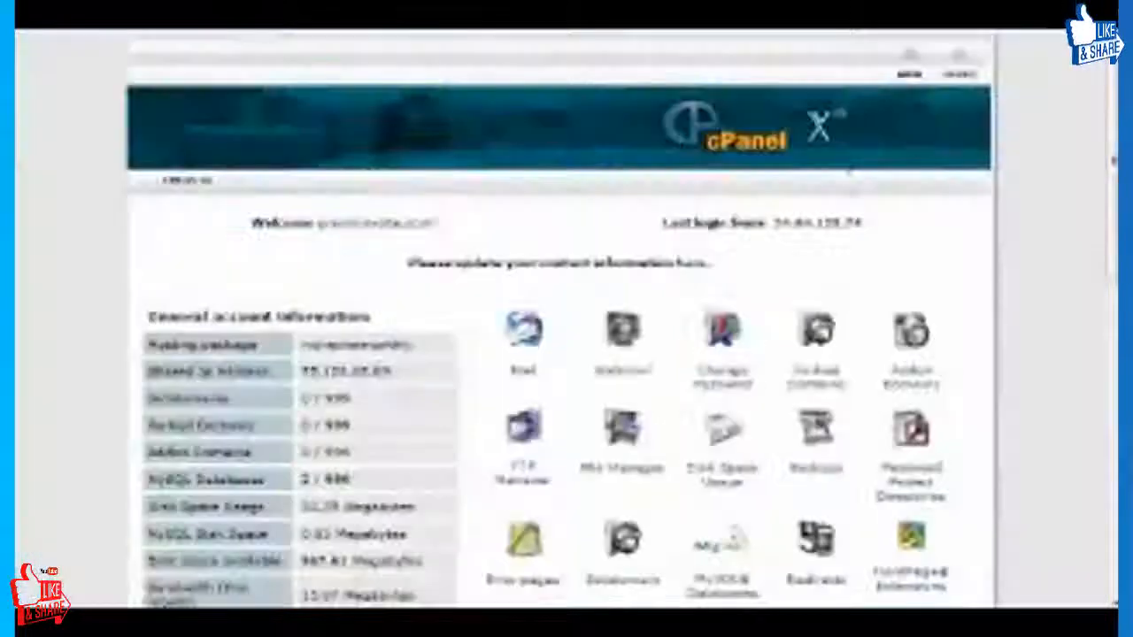
# Switch to the cPanel home page in the browser and examine the account's site name and available tools.
pyautogui.scroll(-2, 456, 155)
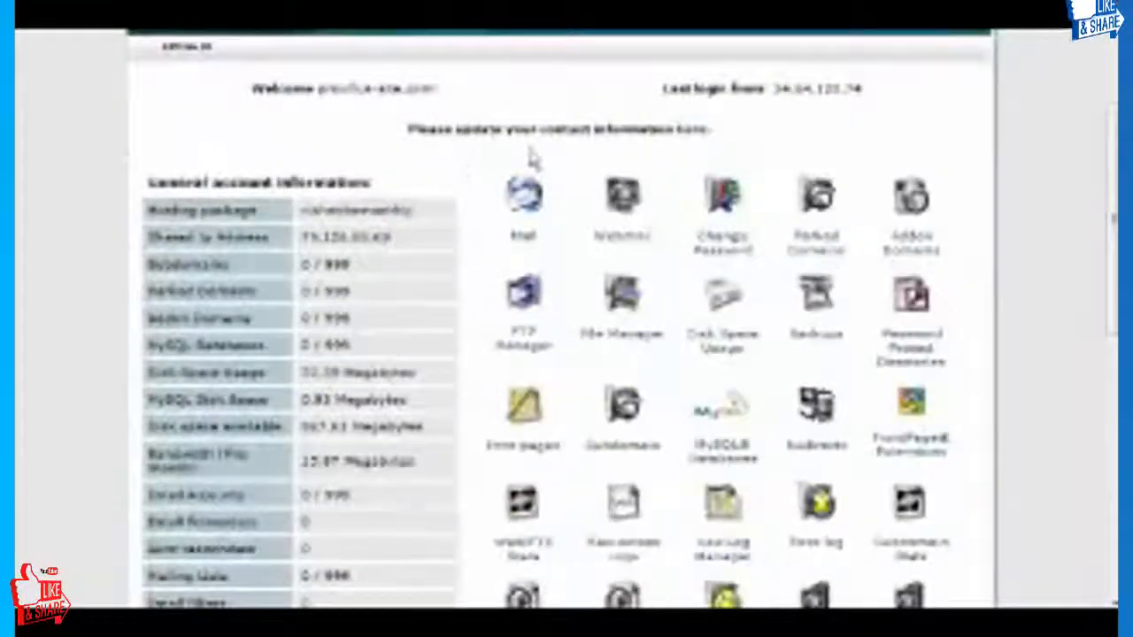
pyautogui.scroll(2, 482, 181)
pyautogui.scroll(-2, 492, 180)
pyautogui.scroll(2, 492, 180)
pyautogui.scroll(-2, 522, 183)
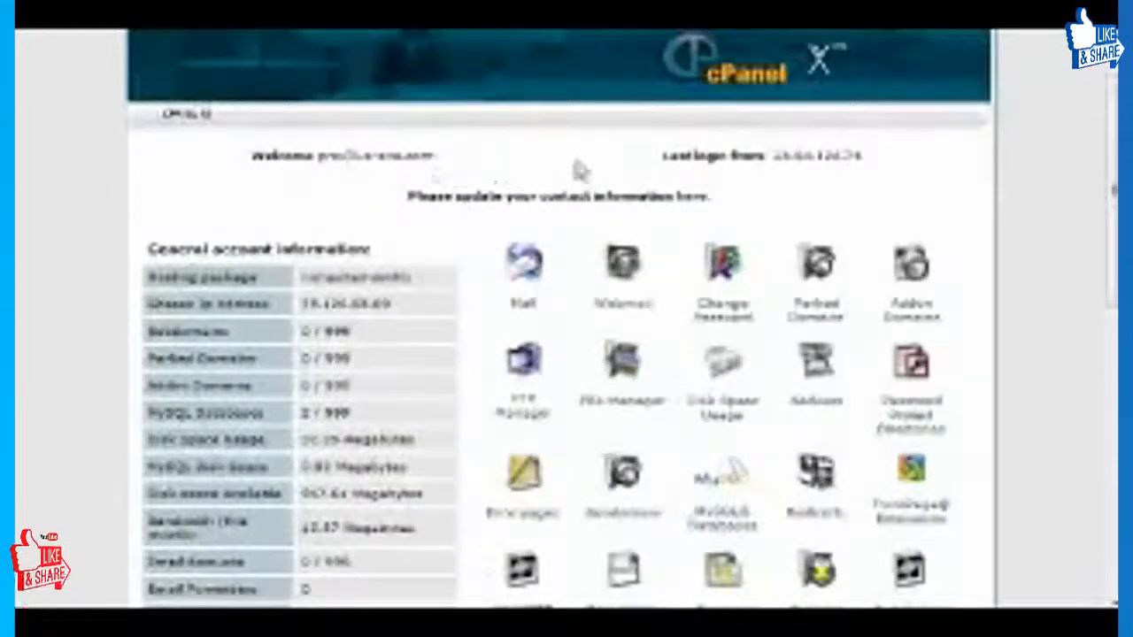
pyautogui.scroll(-2, 434, 197)
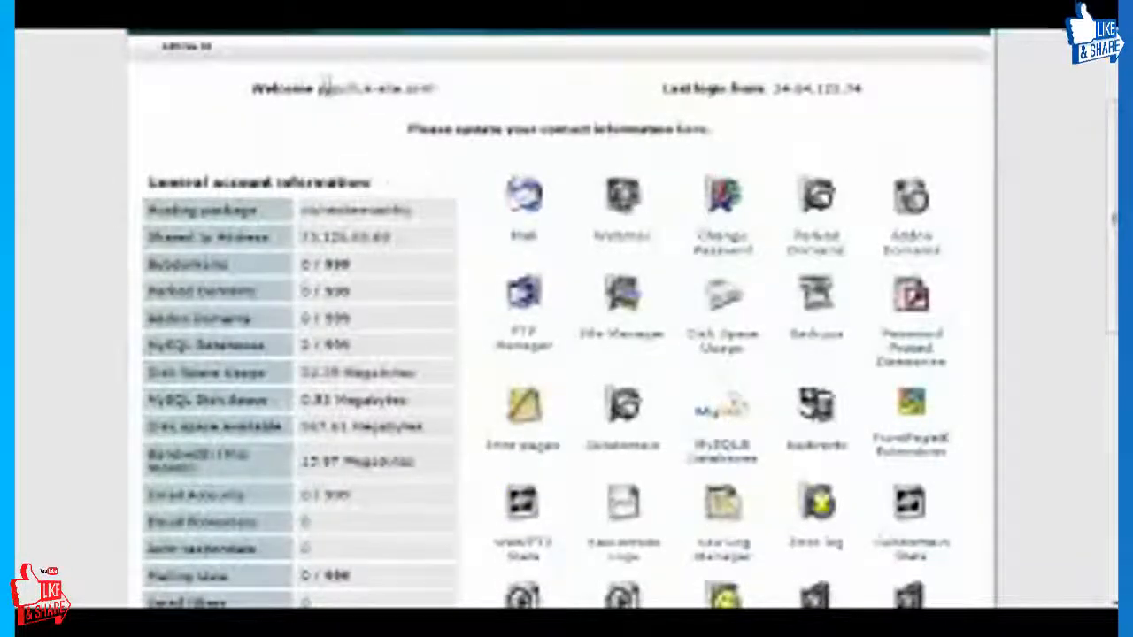
pyautogui.moveTo(320, 87); pyautogui.dragTo(445, 97)
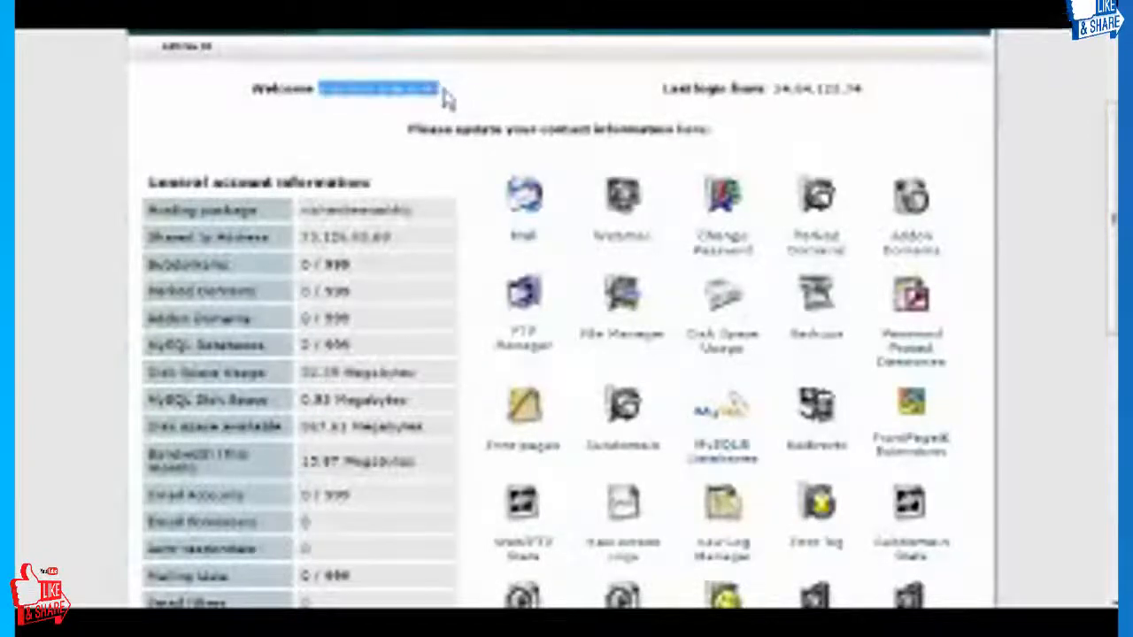
pyautogui.click(445, 97)
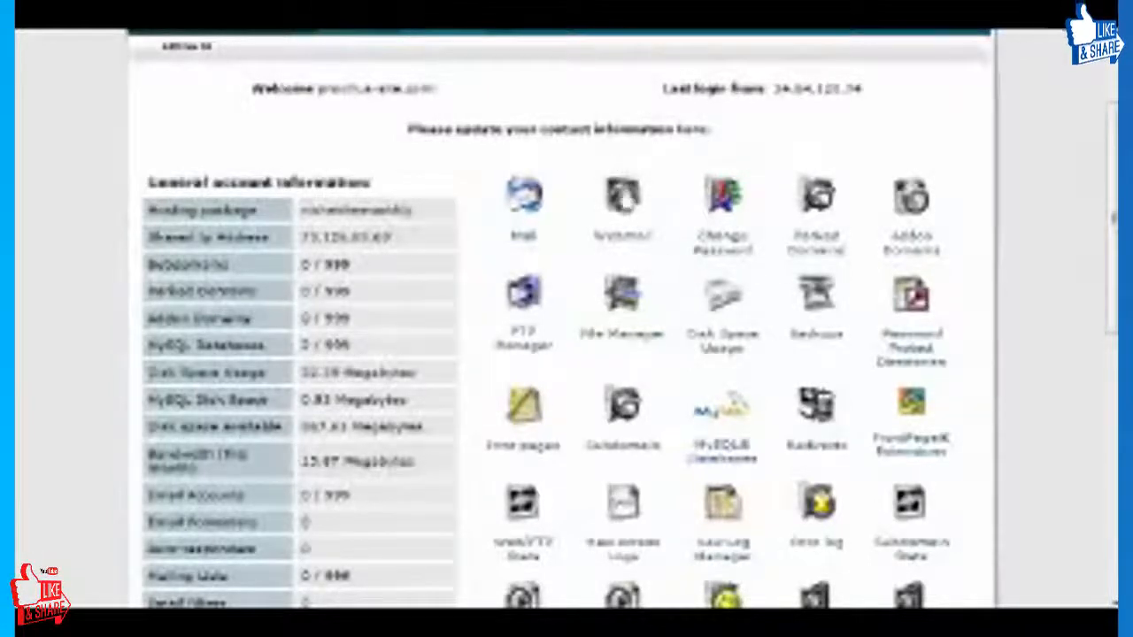
# Open the cPanel File Manager, go into public_html and locate moodle-latest-18.zip.
pyautogui.click(626, 305)
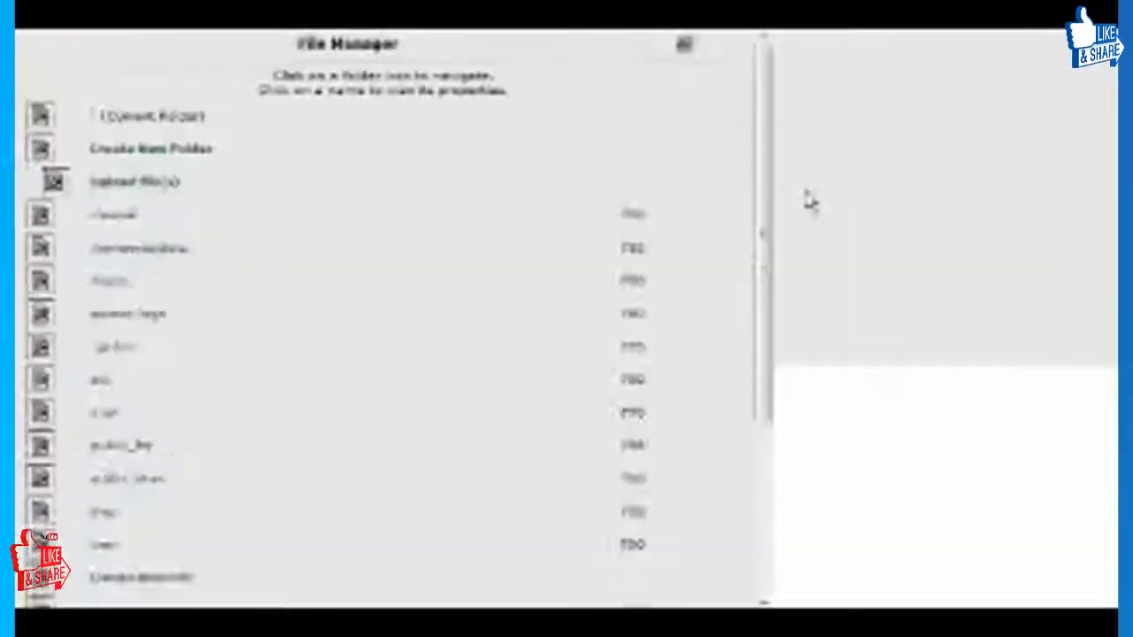
pyautogui.scroll(-3, 379, 184)
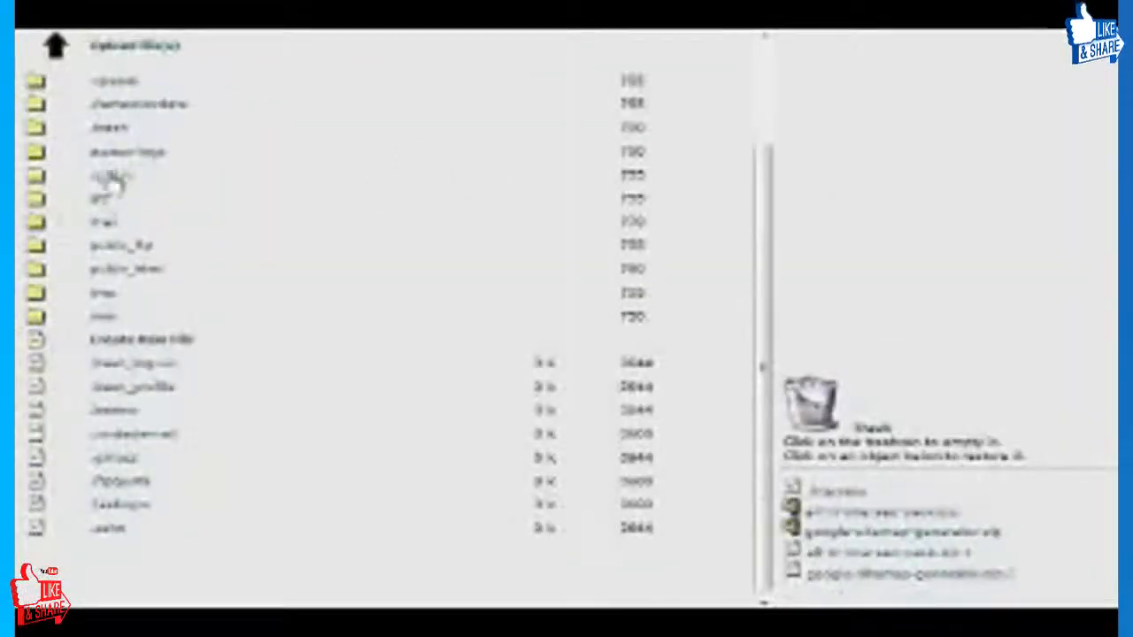
pyautogui.scroll(1, 363, 239)
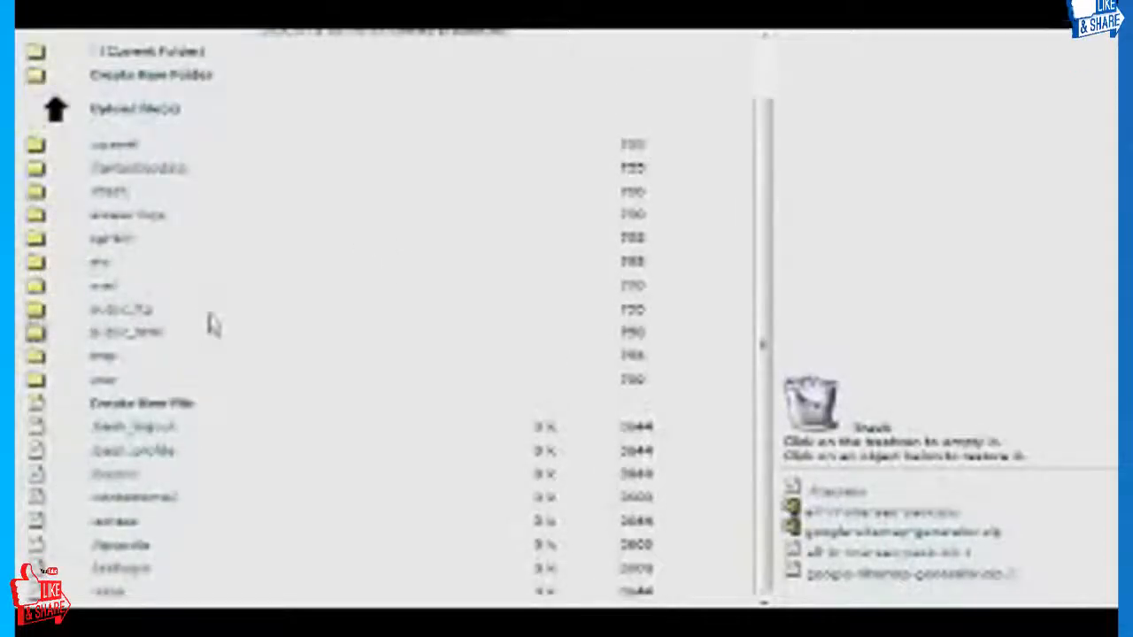
pyautogui.scroll(-4, 399, 280)
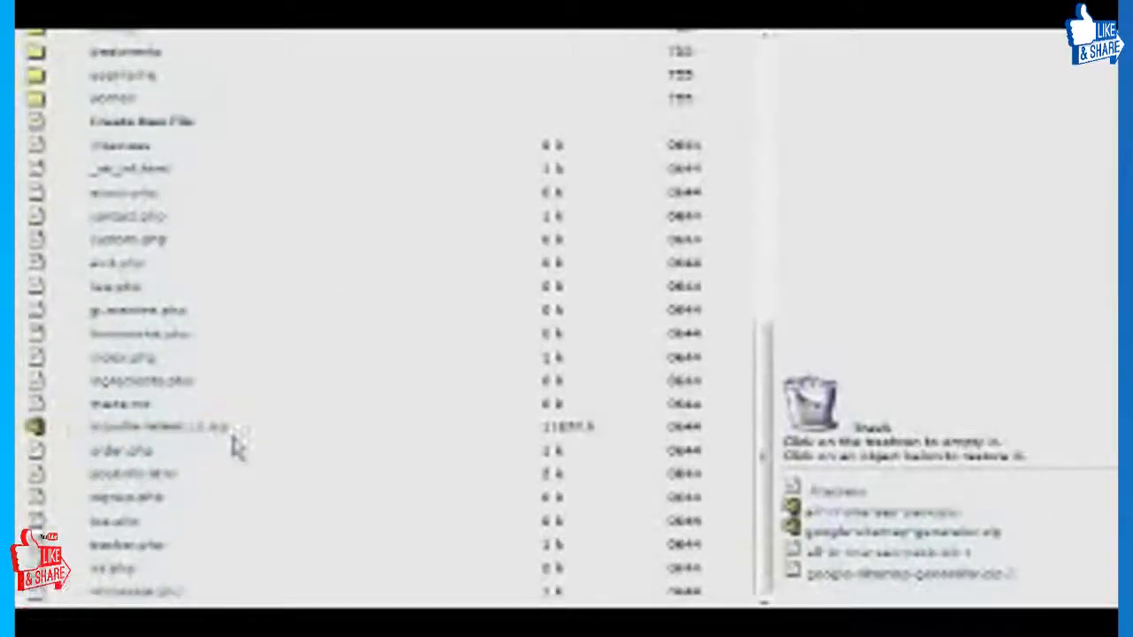
# Extract the contents of moodle-latest-18.zip and go up one level from public_html.
pyautogui.click(205, 432)
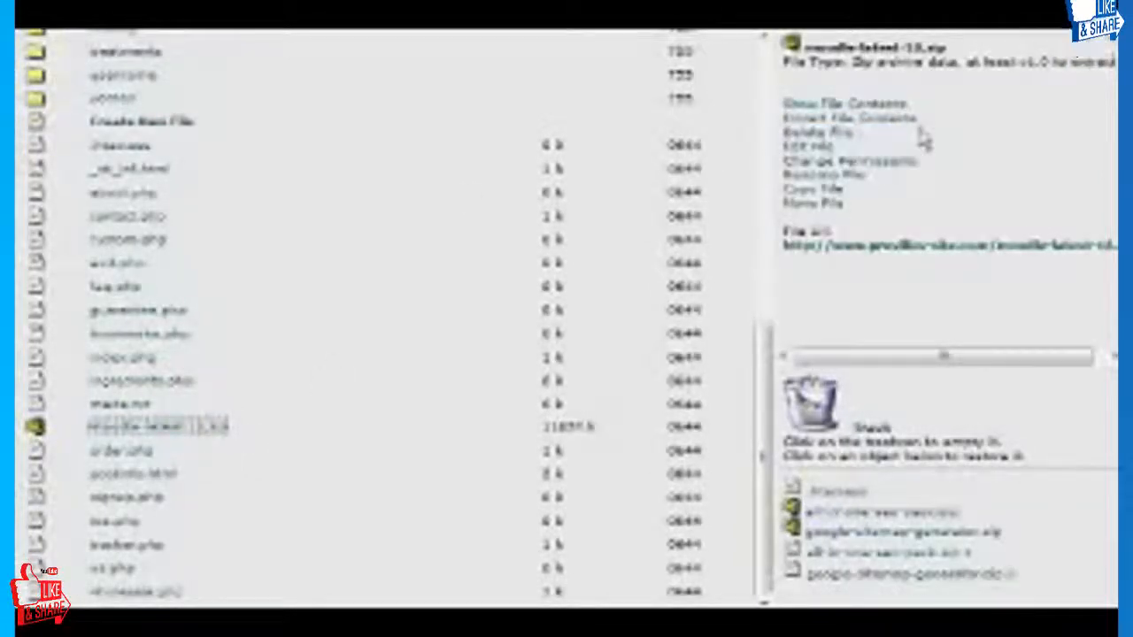
pyautogui.click(890, 122)
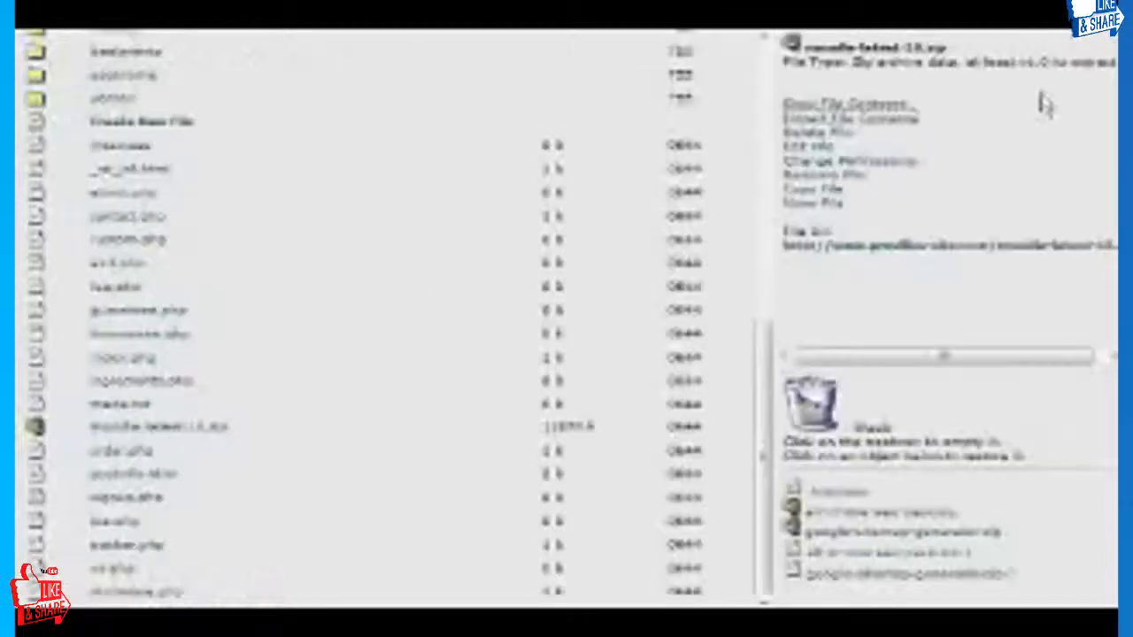
pyautogui.scroll(3, 189, 222)
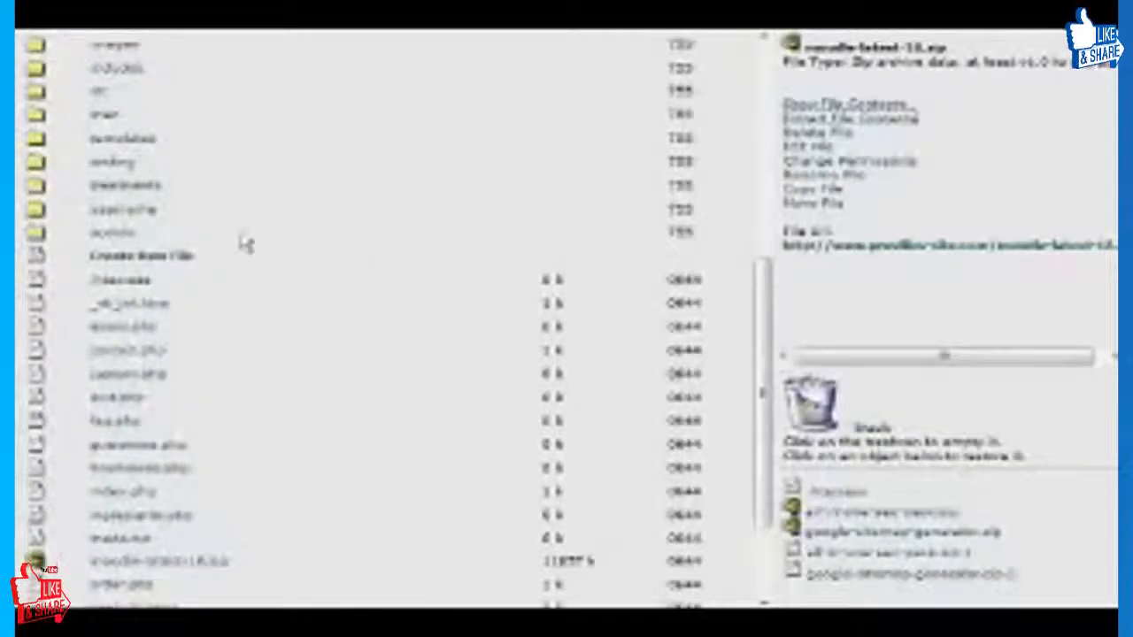
pyautogui.scroll(10, 246, 242)
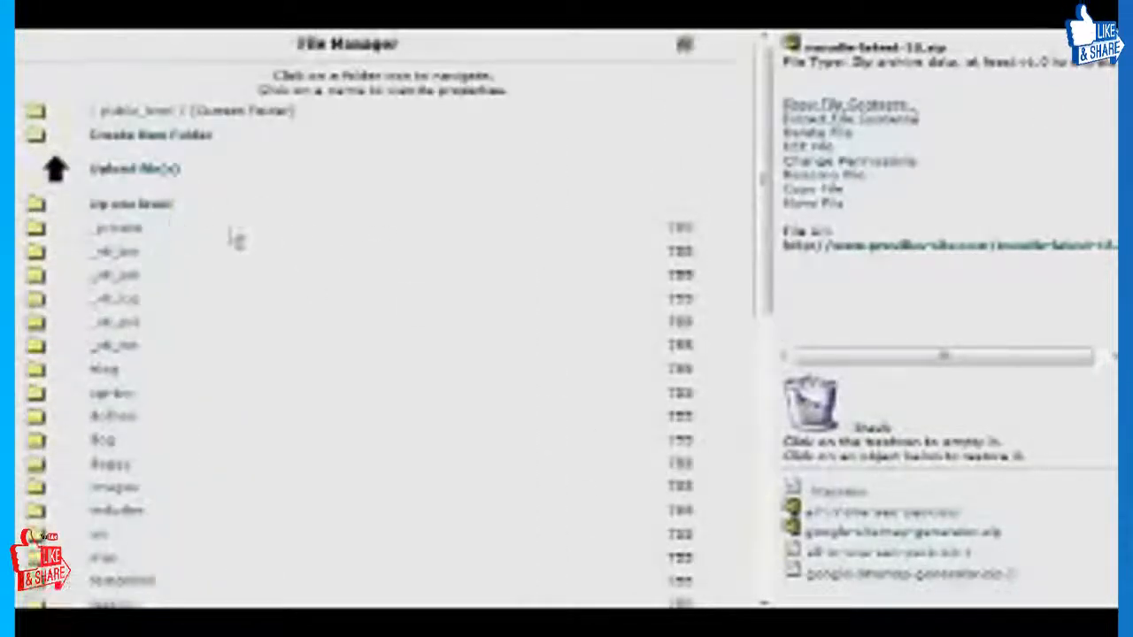
pyautogui.click(150, 209)
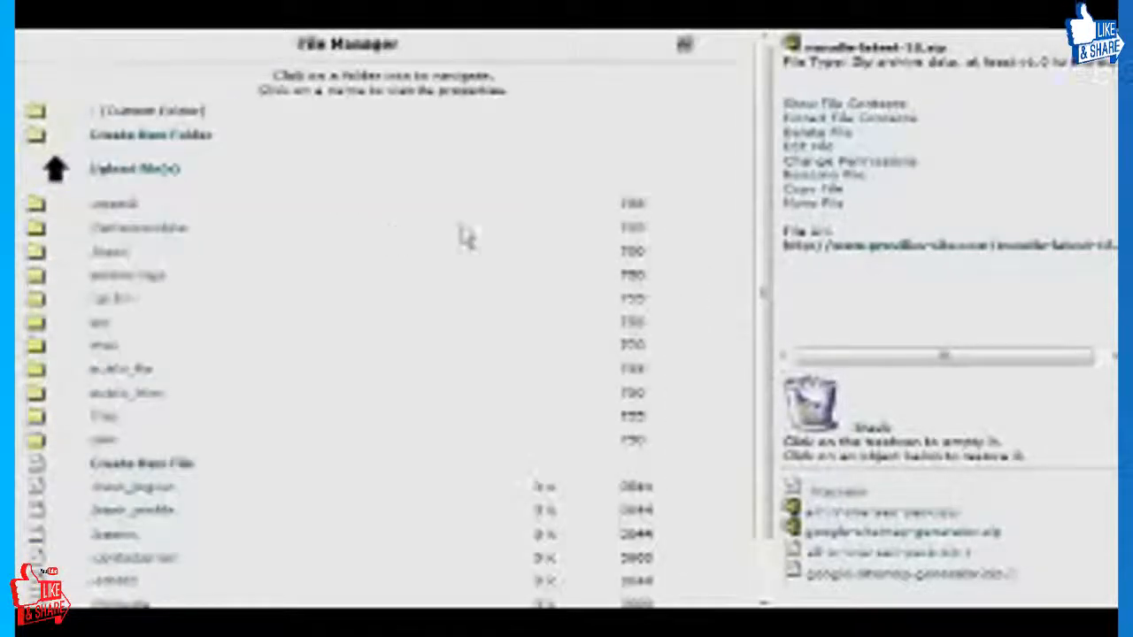
# Go into public_html, open the extracted moodle folder and look through its contents.
pyautogui.scroll(-1, 455, 236)
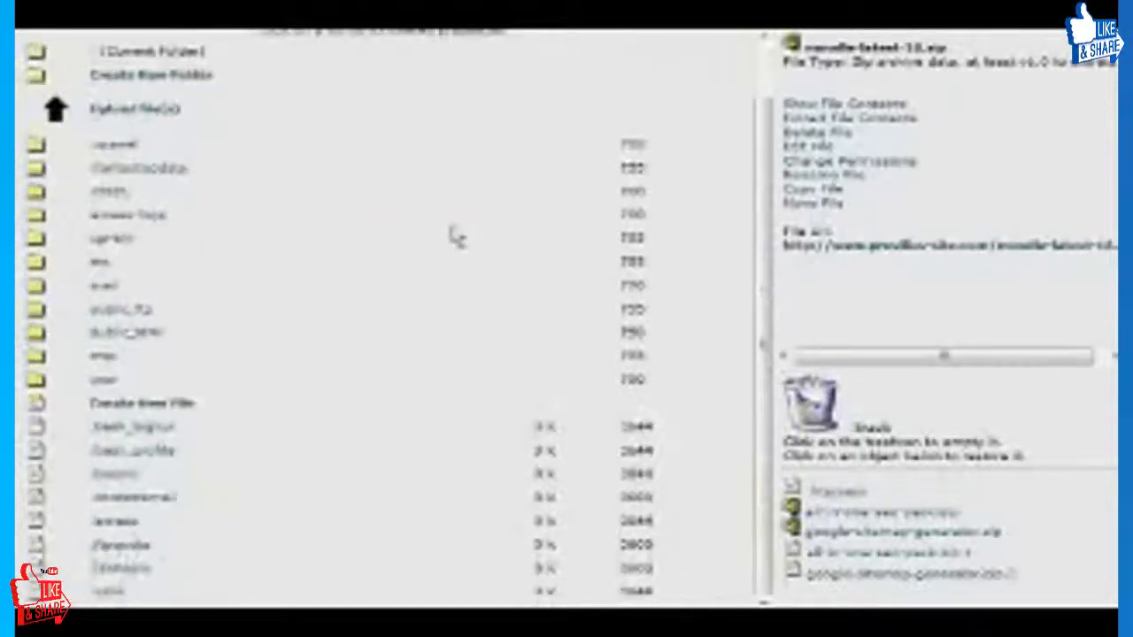
pyautogui.click(98, 329)
pyautogui.scroll(-3, 448, 324)
pyautogui.scroll(-1, 451, 310)
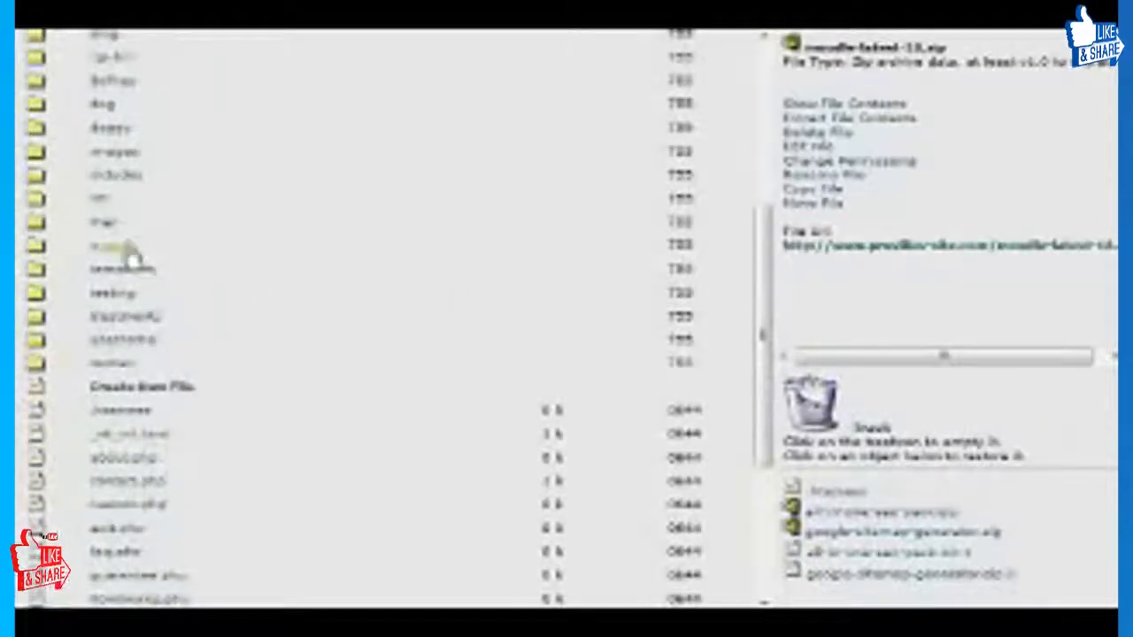
pyautogui.click(35, 246)
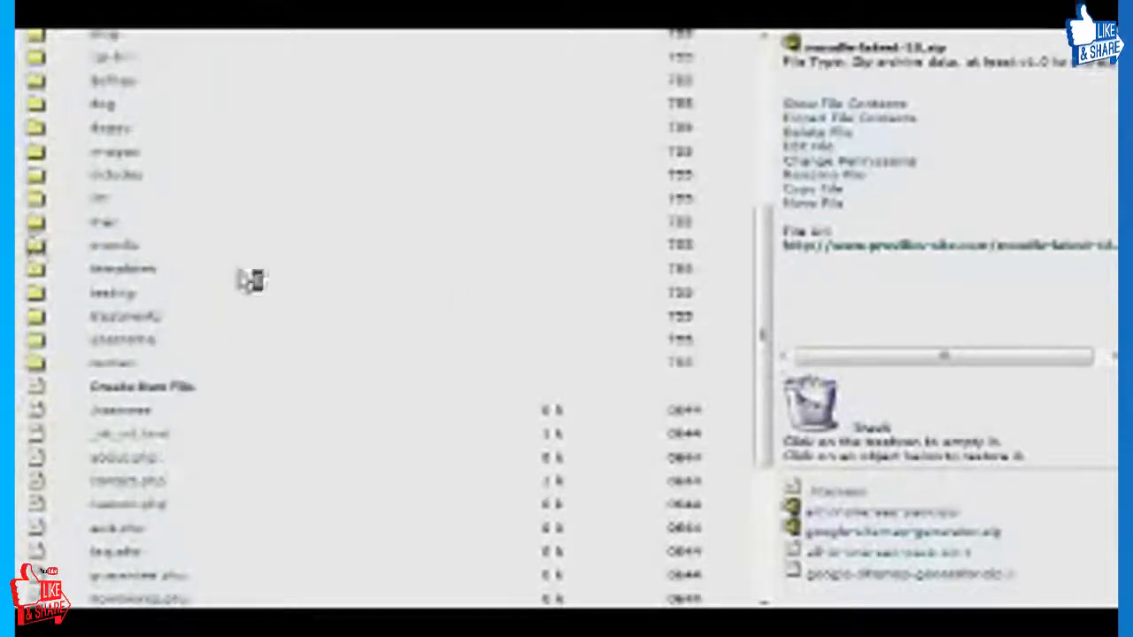
pyautogui.scroll(-3, 460, 347)
pyautogui.scroll(3, 476, 343)
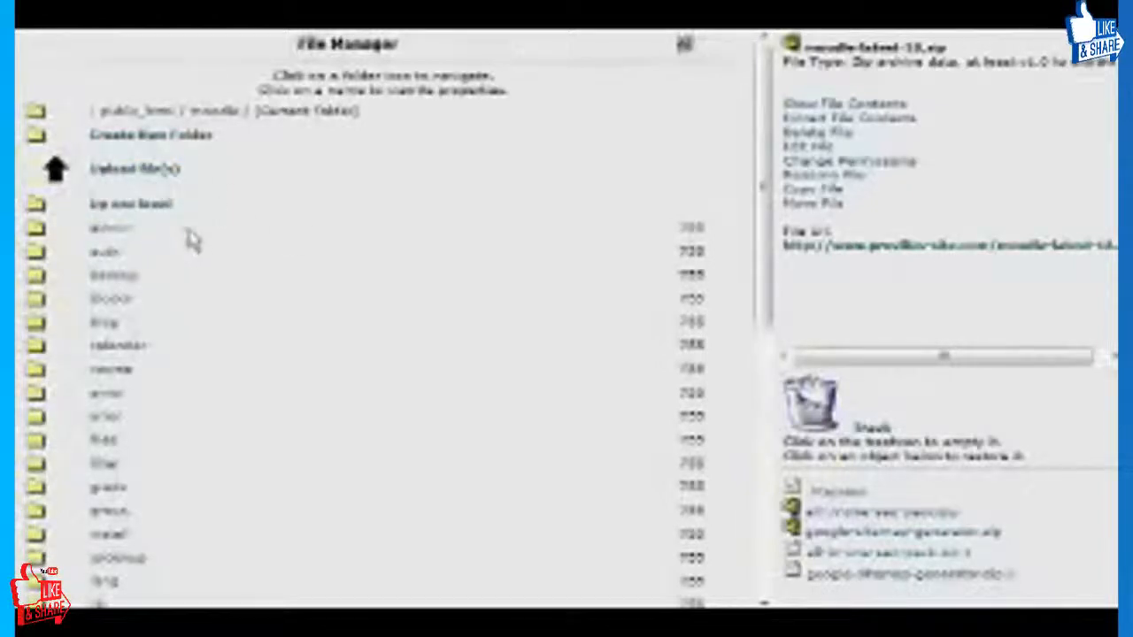
# Return to public_html and rename the moodle folder as courses.
pyautogui.click(155, 206)
pyautogui.scroll(-3, 352, 268)
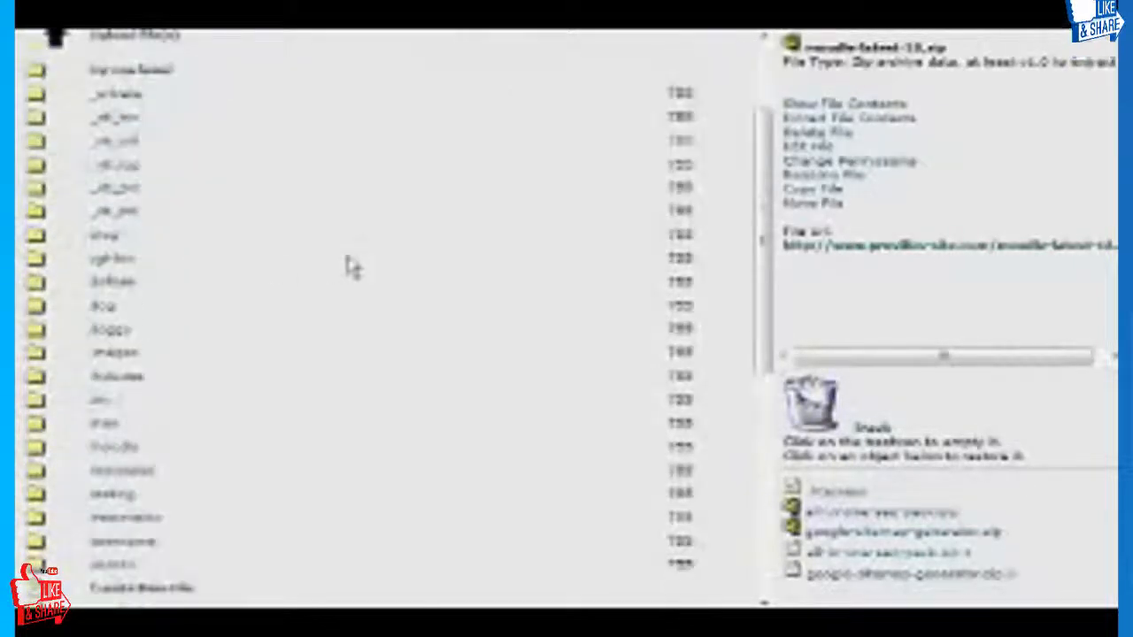
pyautogui.scroll(-3, 319, 269)
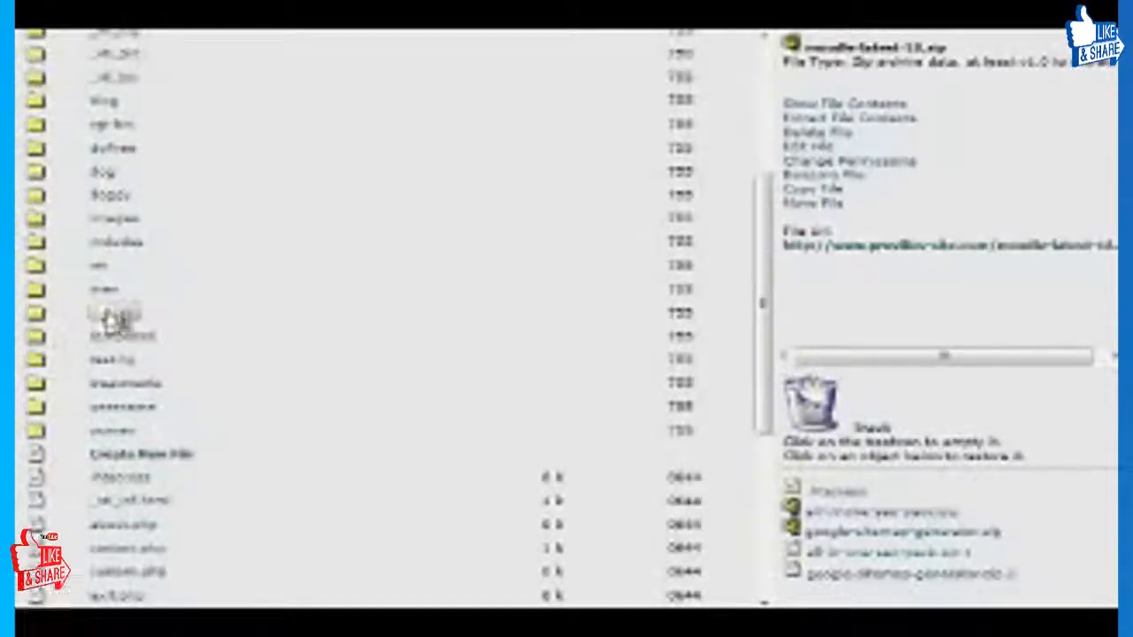
pyautogui.click(133, 320)
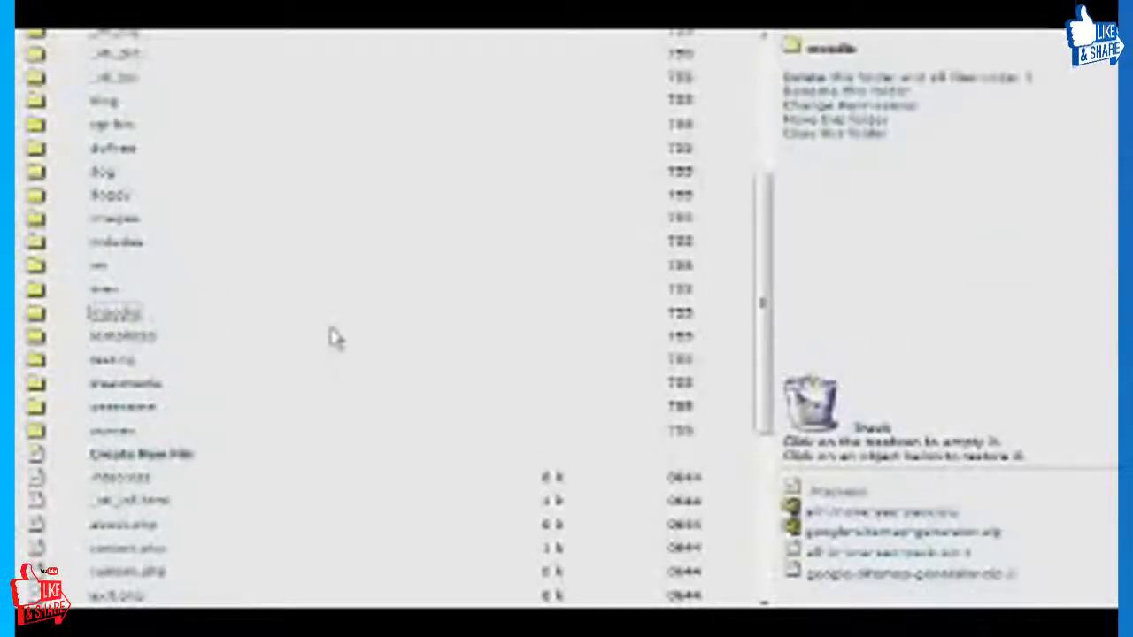
pyautogui.click(847, 93)
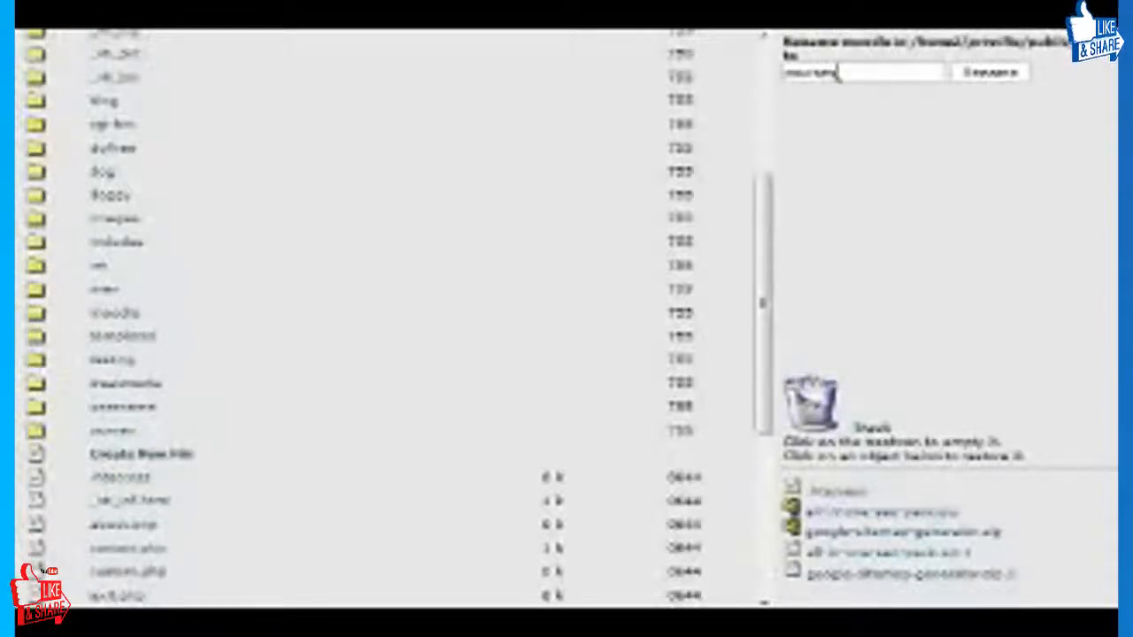
pyautogui.click(988, 76)
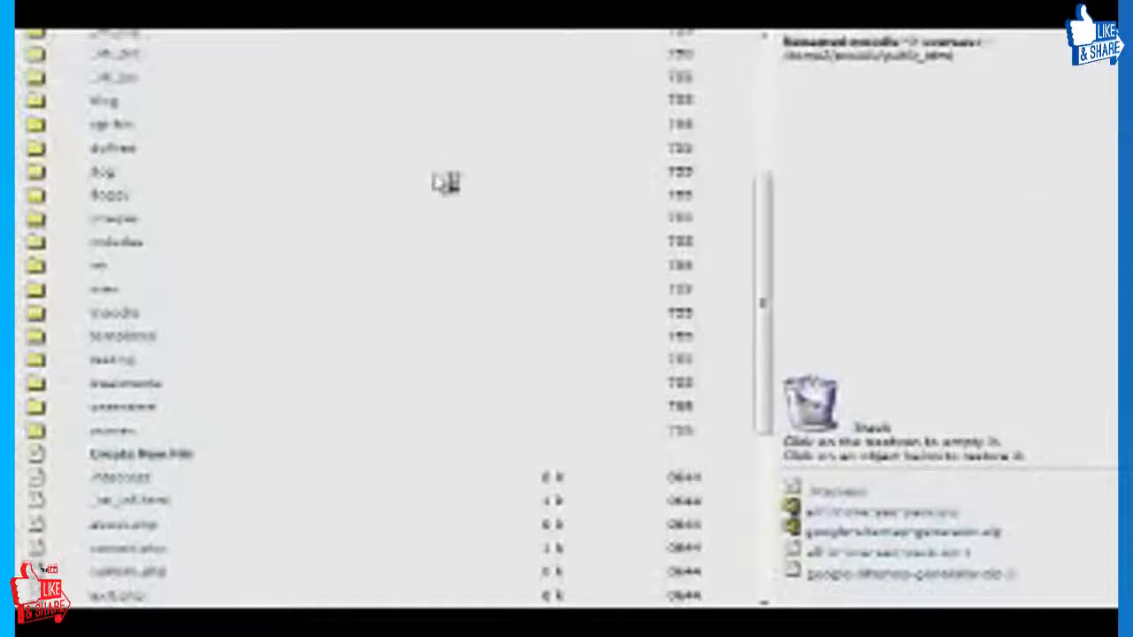
# Look through the folders and files in the public_html listing, checking the renamed courses folder.
pyautogui.scroll(5, 425, 177)
pyautogui.scroll(-3, 354, 297)
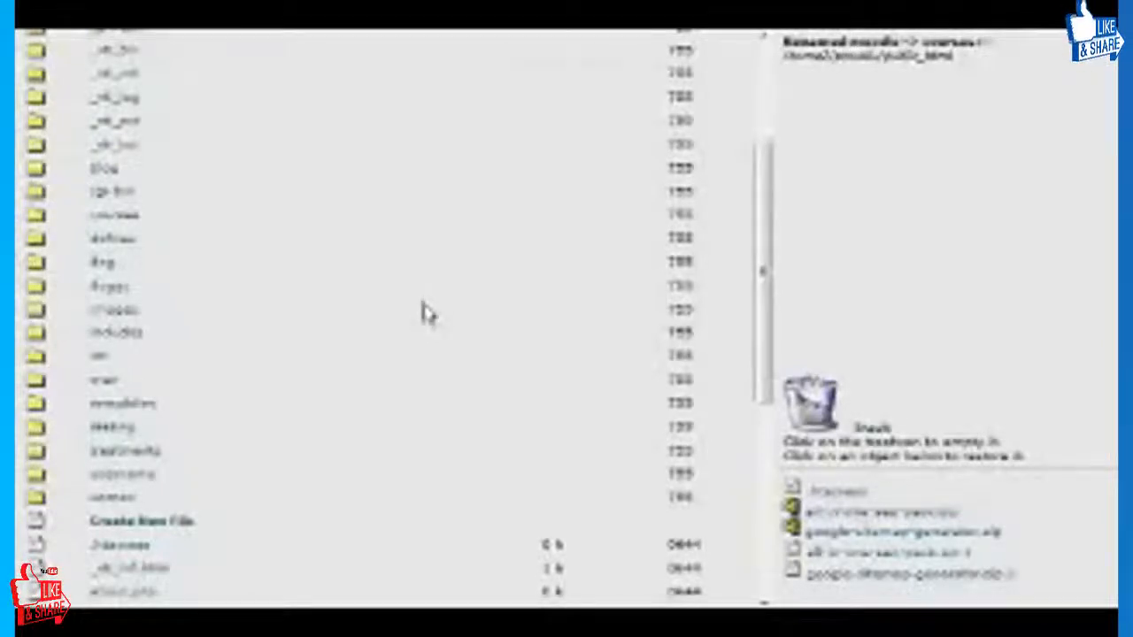
pyautogui.scroll(3, 425, 315)
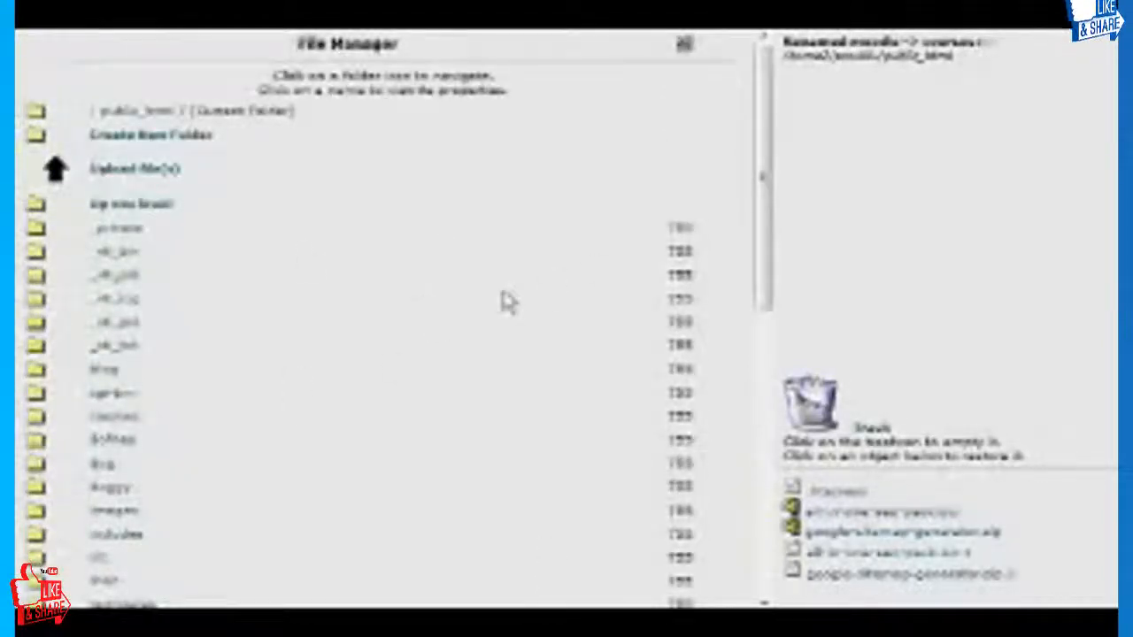
pyautogui.scroll(-10, 549, 296)
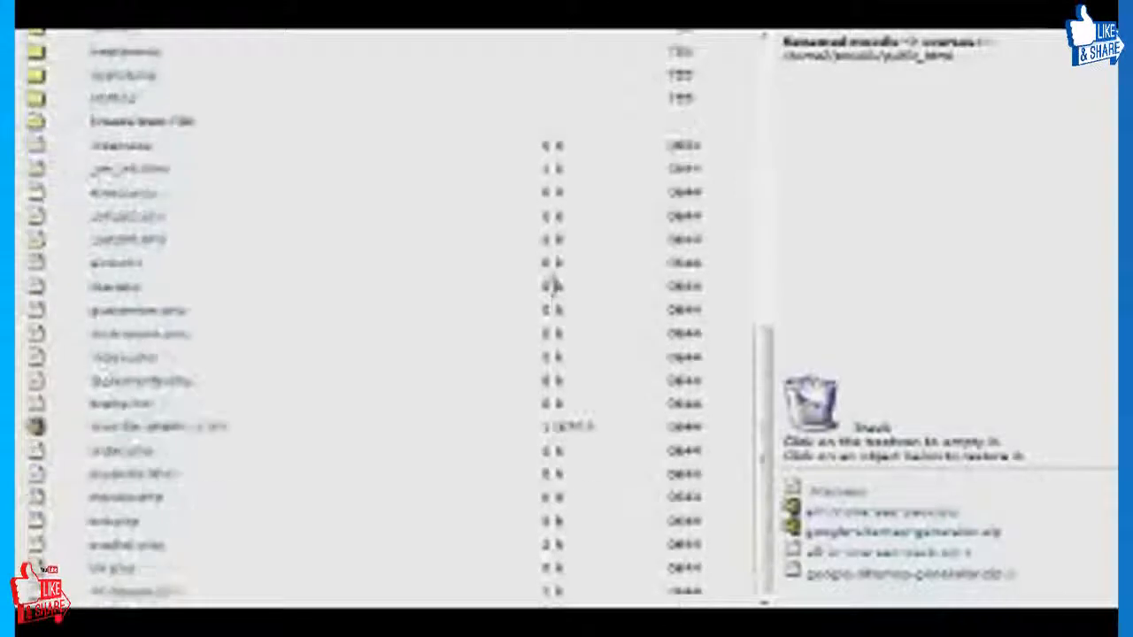
pyautogui.scroll(3, 553, 296)
pyautogui.scroll(-4, 553, 292)
pyautogui.scroll(4, 556, 297)
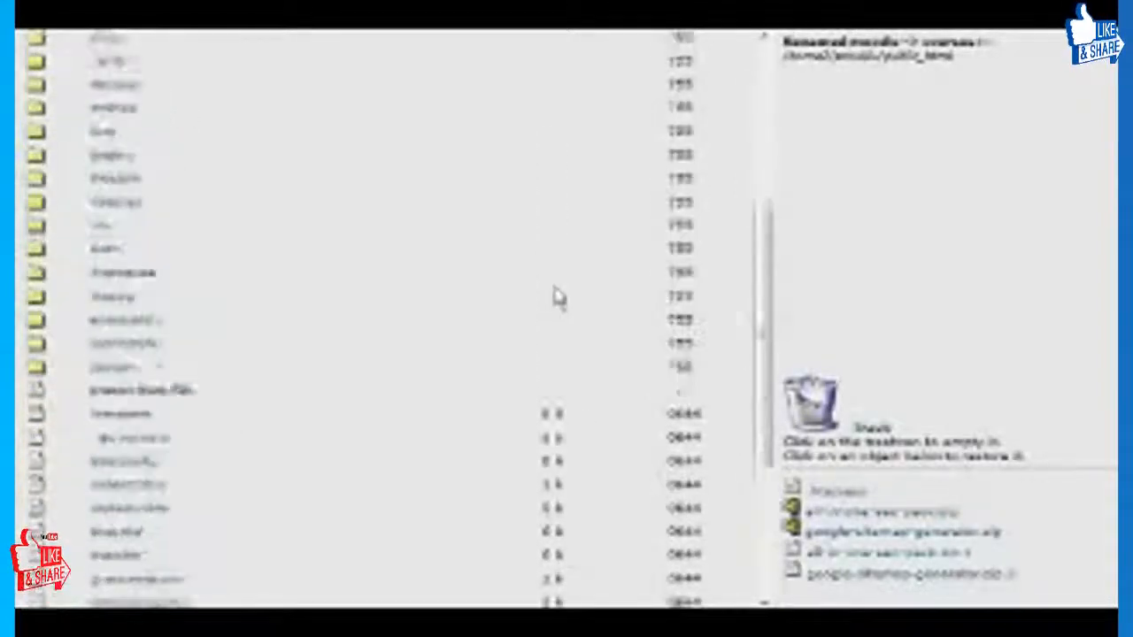
pyautogui.scroll(5, 554, 299)
pyautogui.scroll(2, 376, 303)
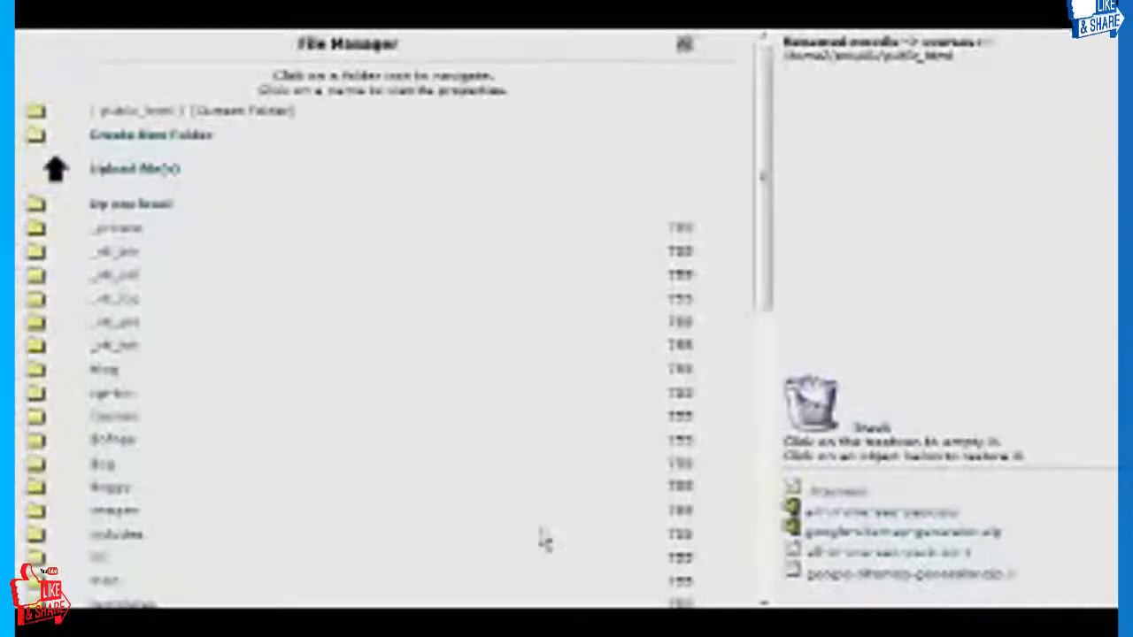
# Switch to the local download folder, open moodle-latest-18.zip in WinRAR and extract it to the default destination path.
pyautogui.hotkey('alt', 'Tab')
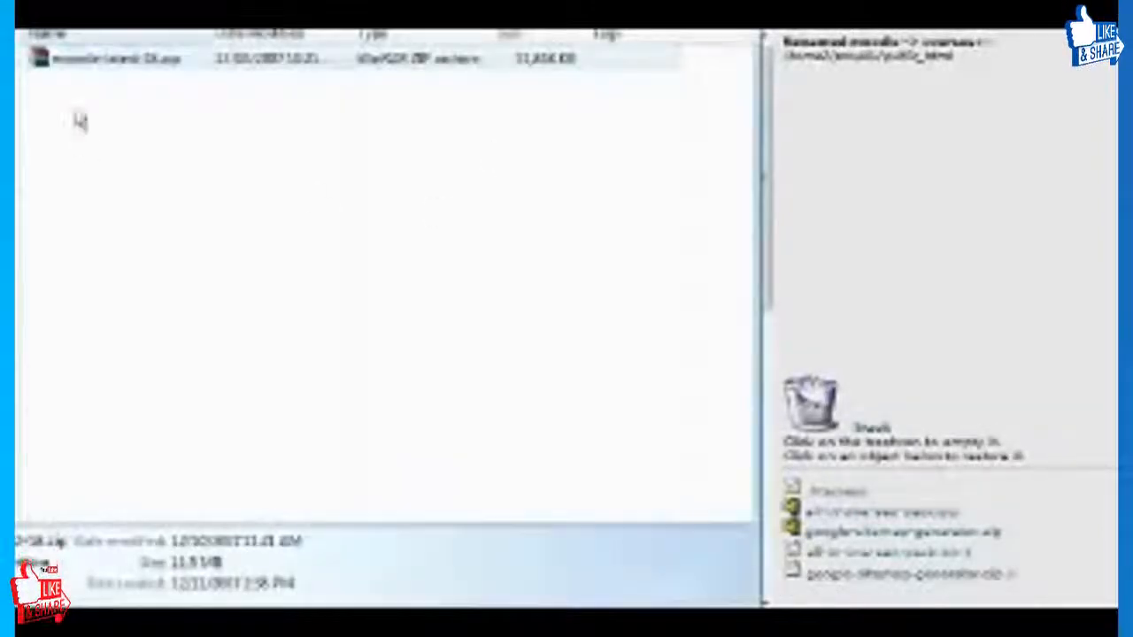
pyautogui.click(104, 76)
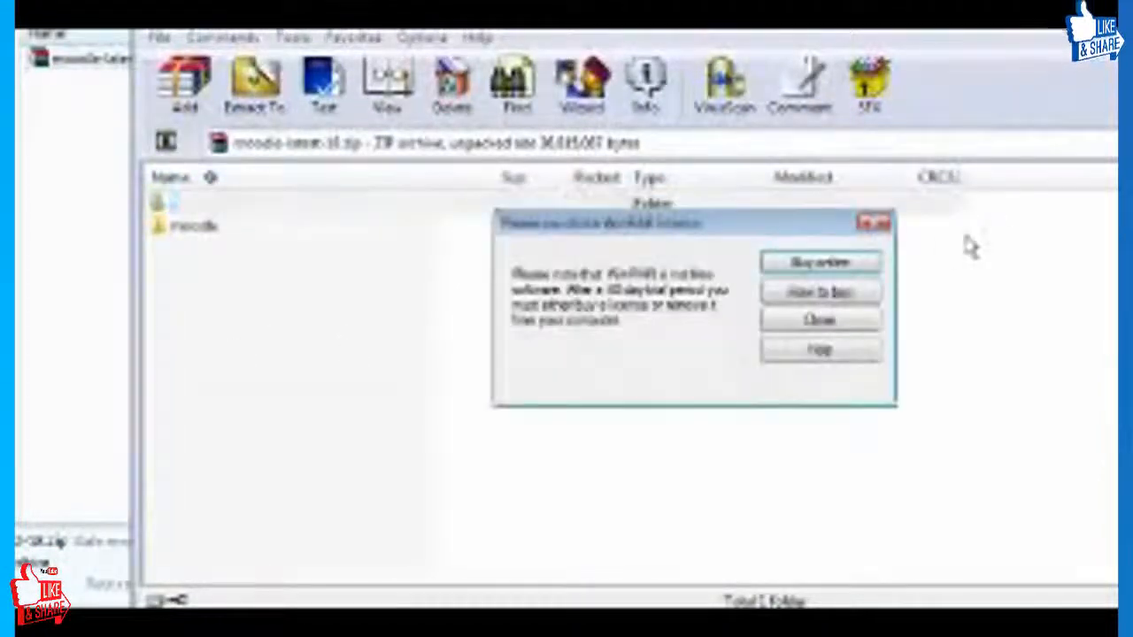
pyautogui.click(875, 225)
pyautogui.click(255, 81)
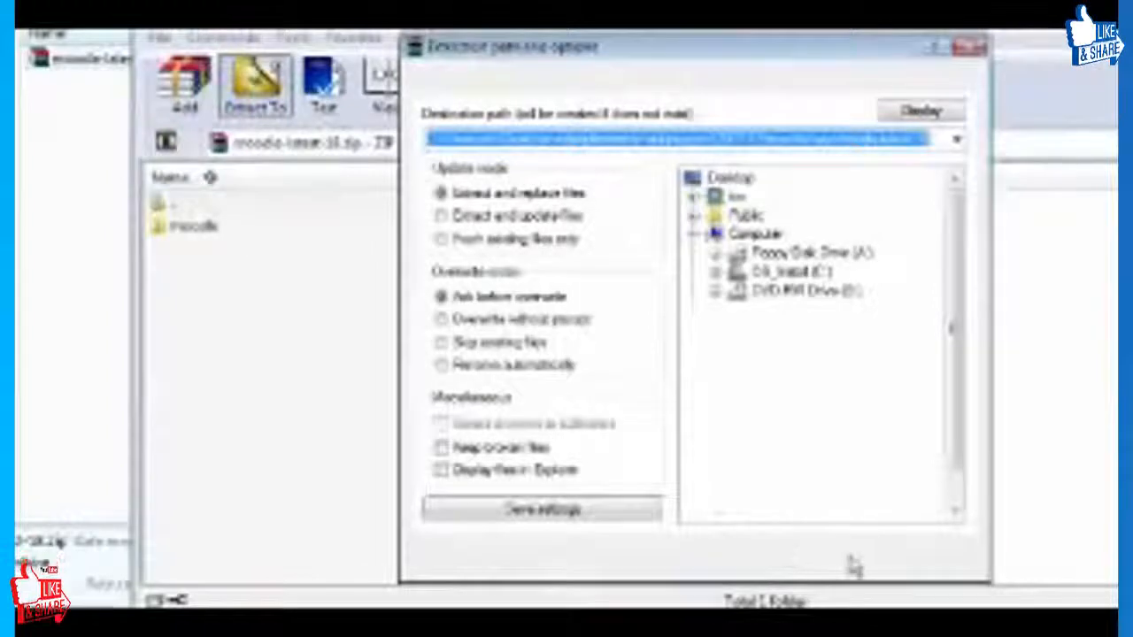
pyautogui.click(723, 556)
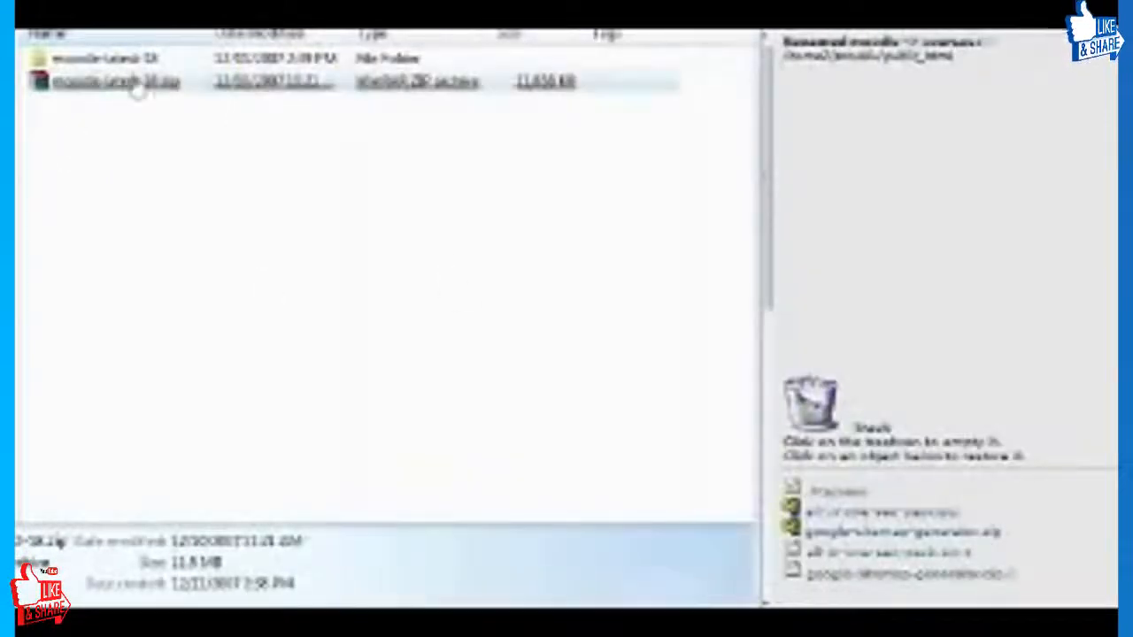
# Open the extracted moodle-latest-18 folder, go into its moodle subfolder and examine the files inside.
pyautogui.doubleClick(126, 67)
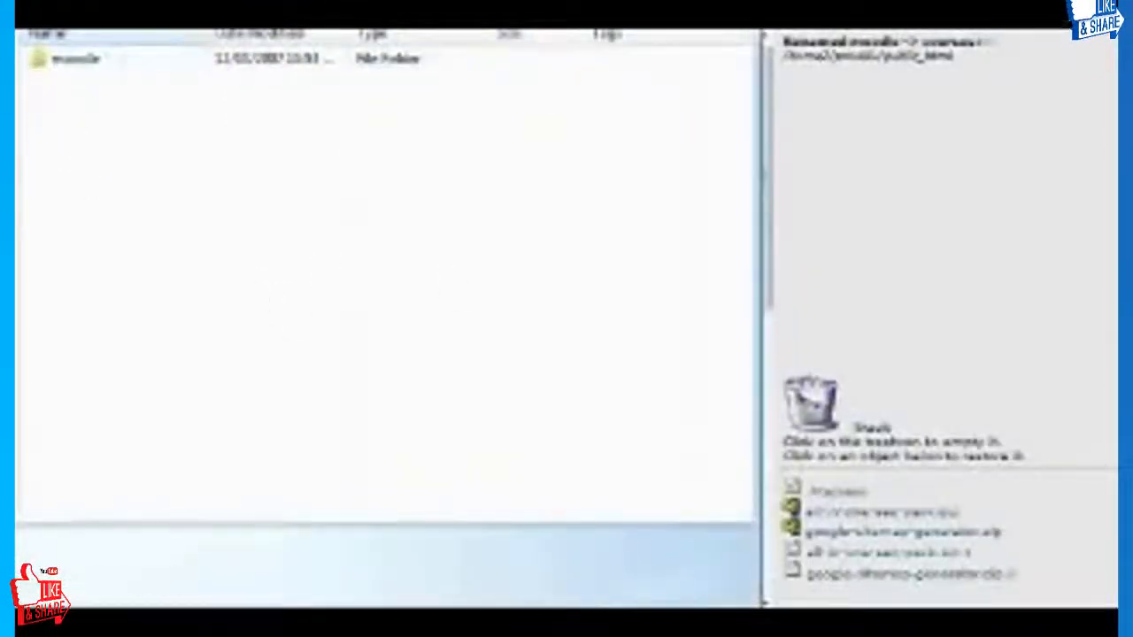
pyautogui.doubleClick(81, 68)
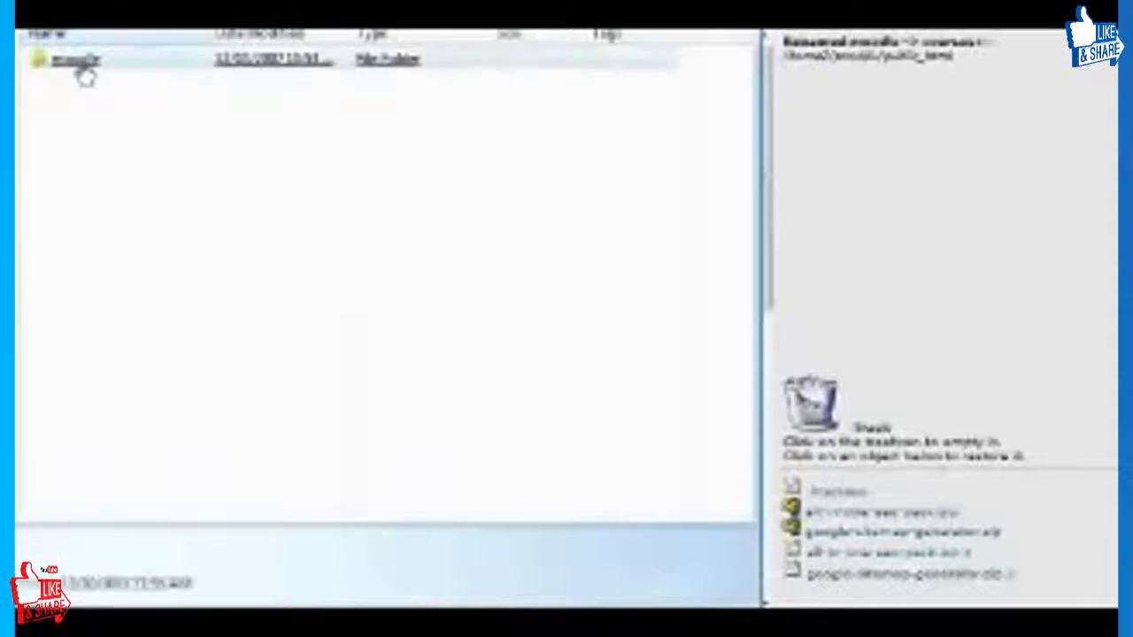
pyautogui.scroll(-5, 226, 230)
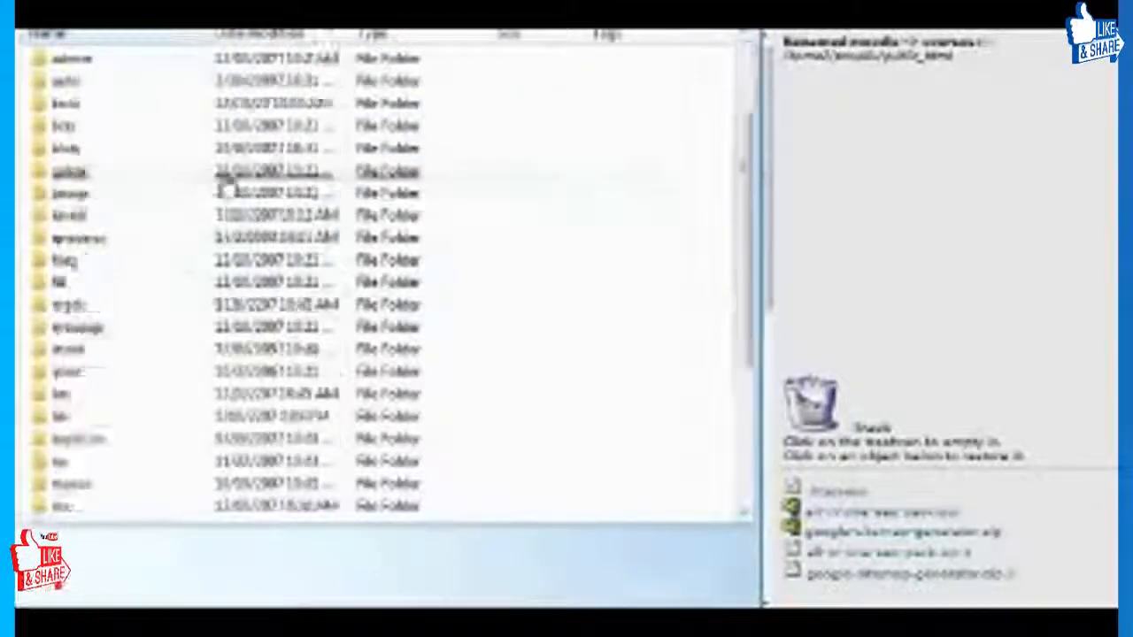
pyautogui.scroll(5, 233, 283)
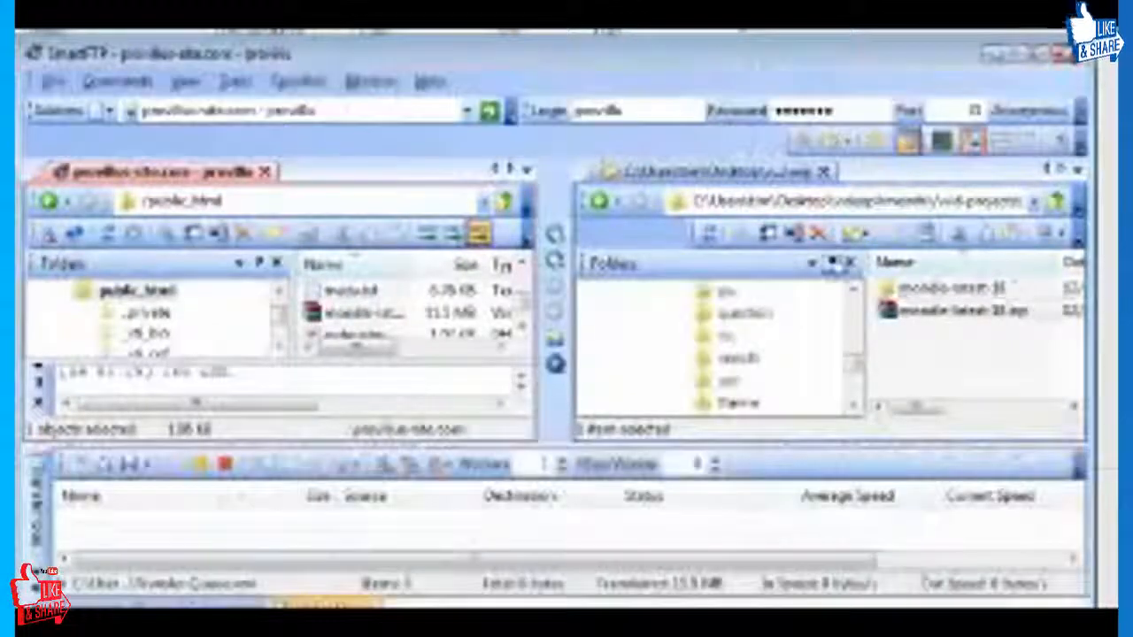
# Switch to SmartFTP, go into the local moodle-latest-18/moodle folder and add all its items to the transfer queue.
pyautogui.click(990, 290)
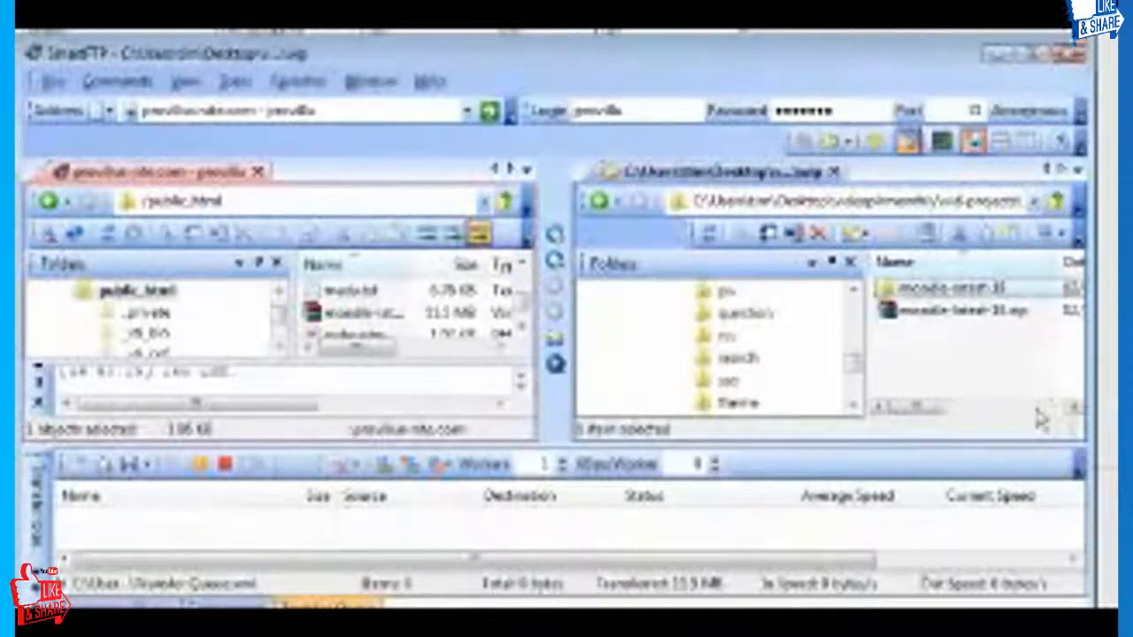
pyautogui.doubleClick(942, 301)
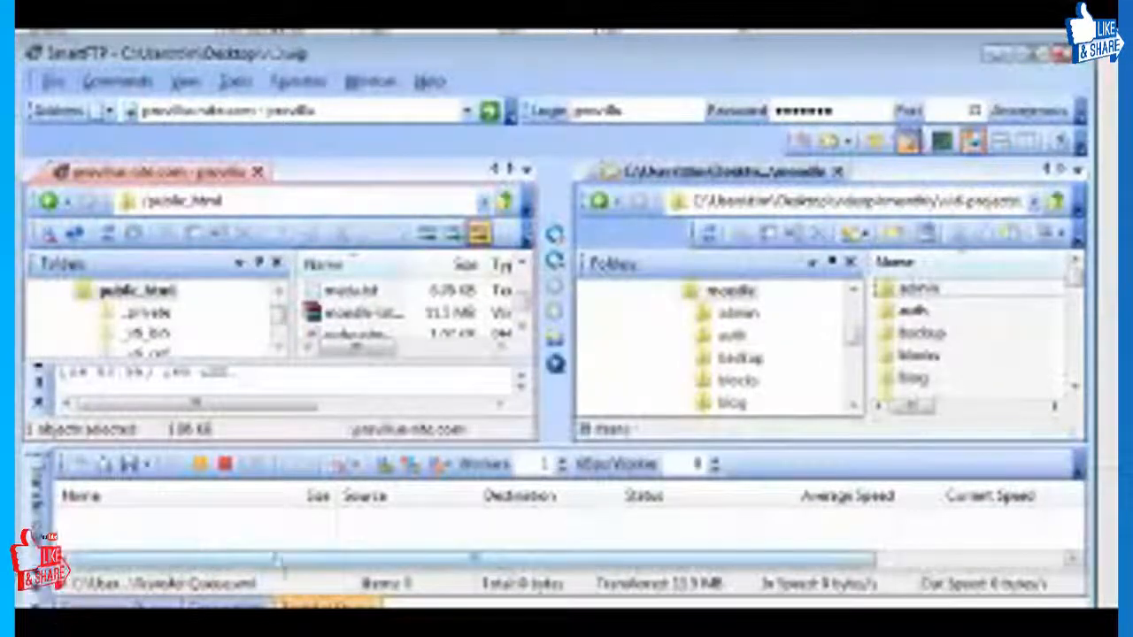
pyautogui.click(124, 603)
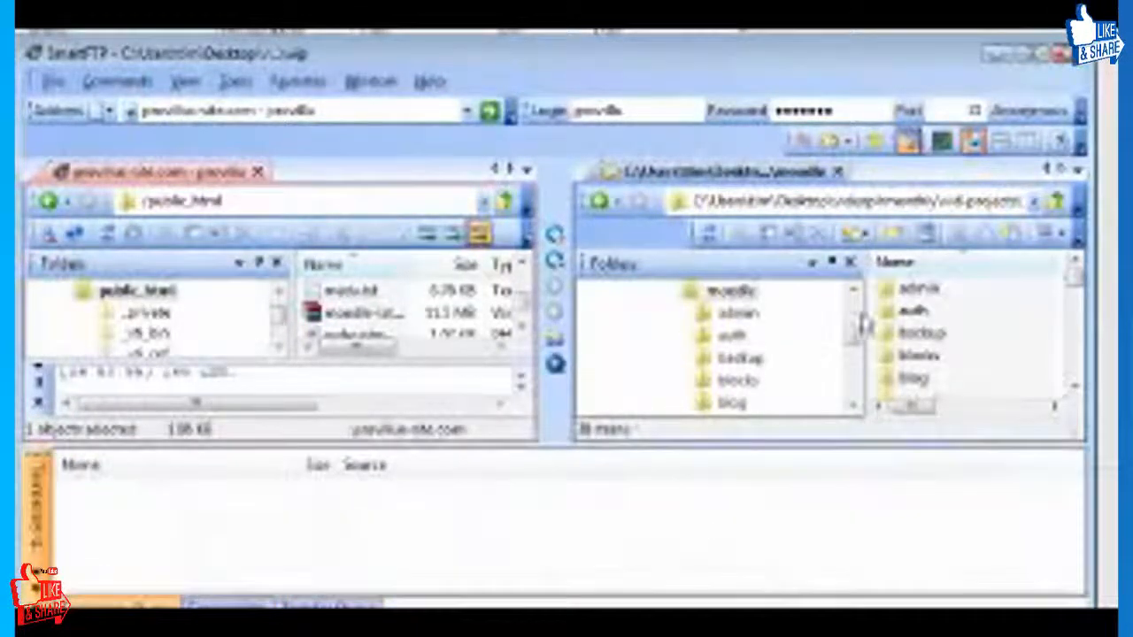
pyautogui.click(927, 297)
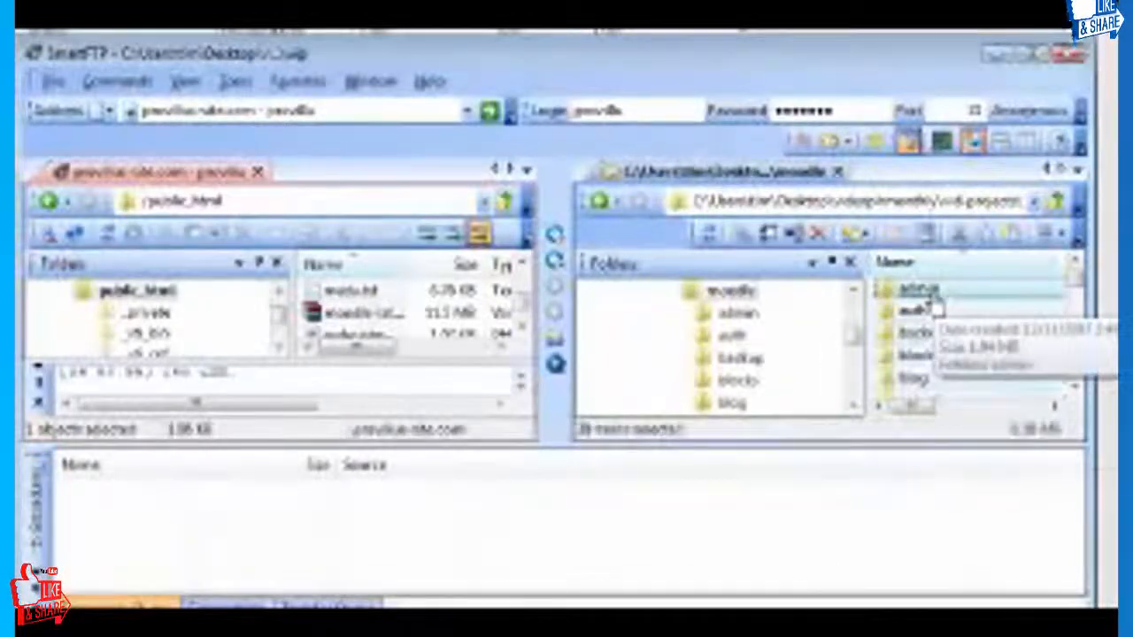
pyautogui.moveTo(938, 311); pyautogui.dragTo(213, 567)
# Select all the Moodle items in the transfer queue and delete them from it.
pyautogui.click(202, 538)
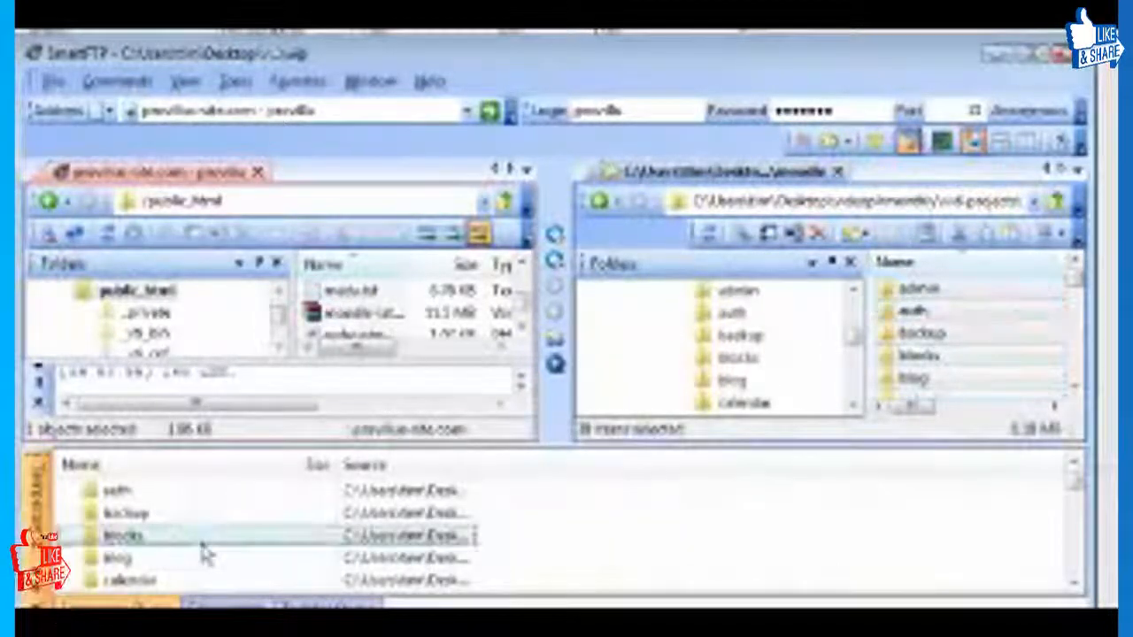
pyautogui.hotkey('ctrl', 'a')
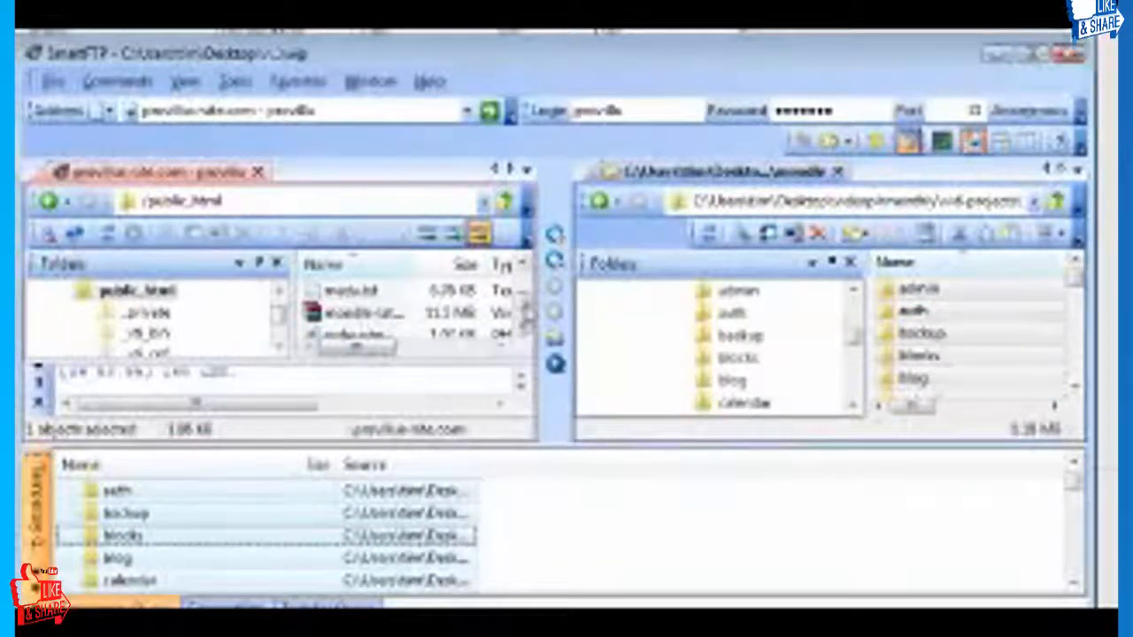
pyautogui.moveTo(527, 308); pyautogui.dragTo(526, 276)
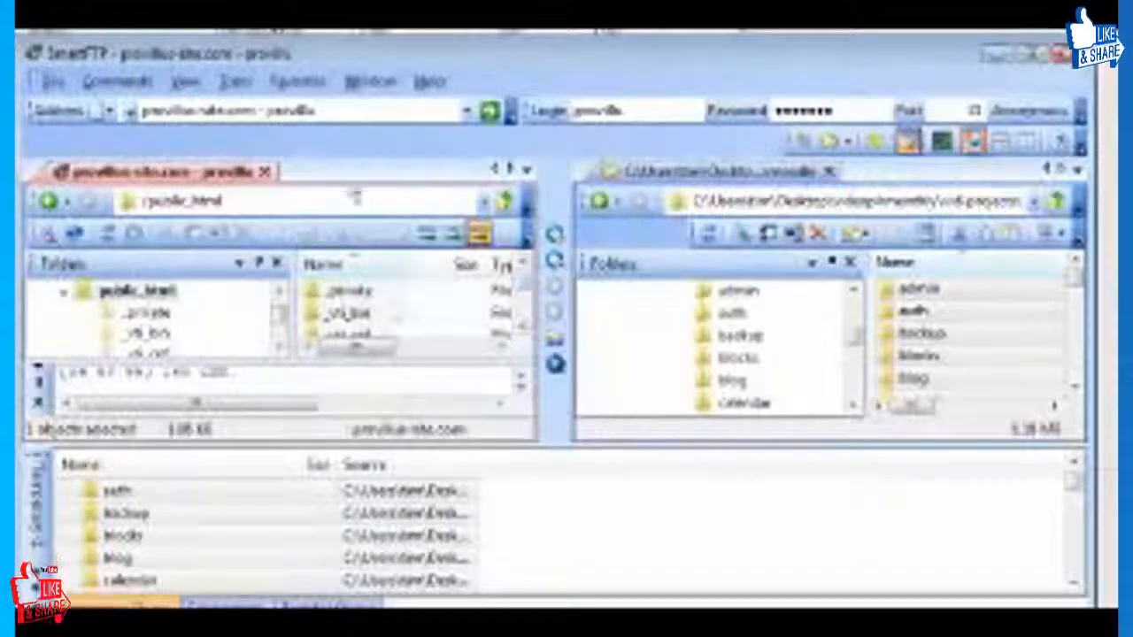
pyautogui.click(281, 516)
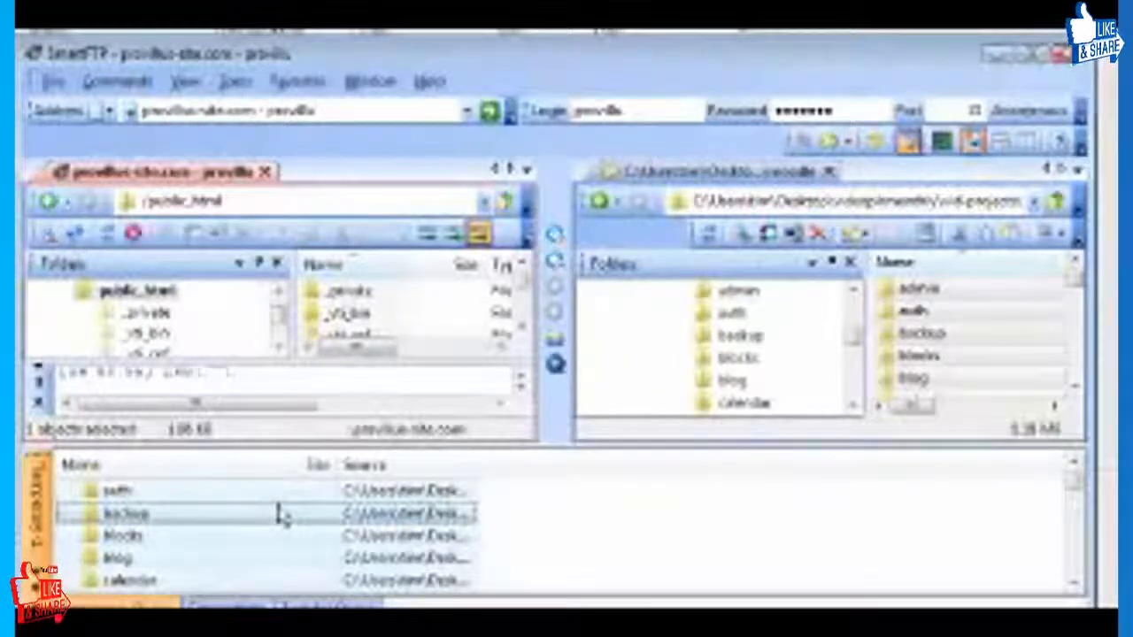
pyautogui.press('Delete')
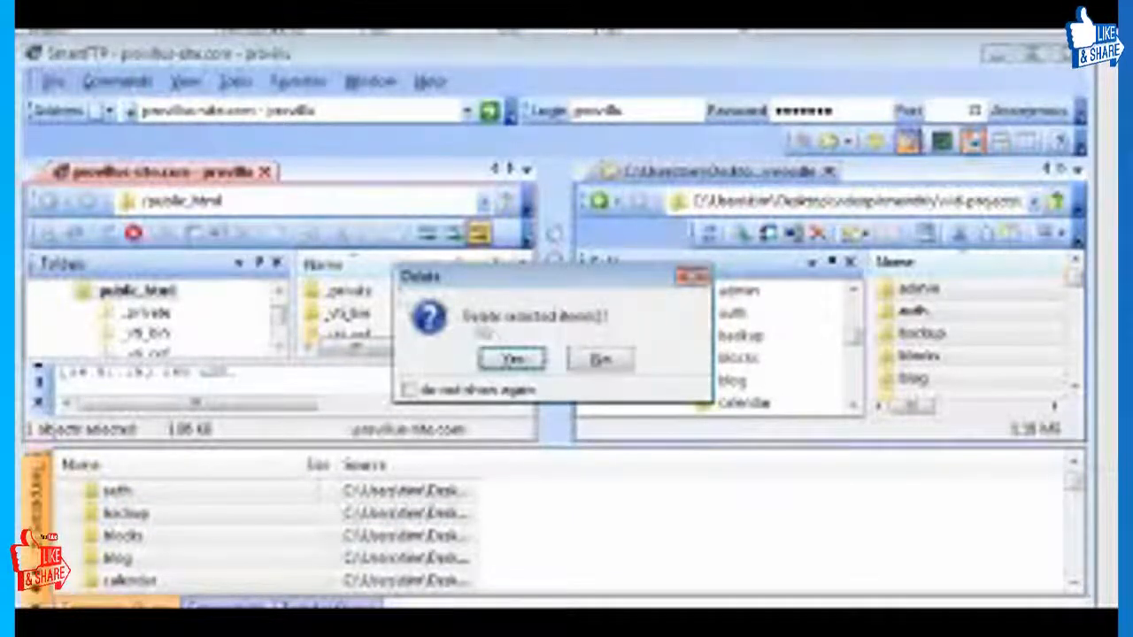
pyautogui.click(513, 361)
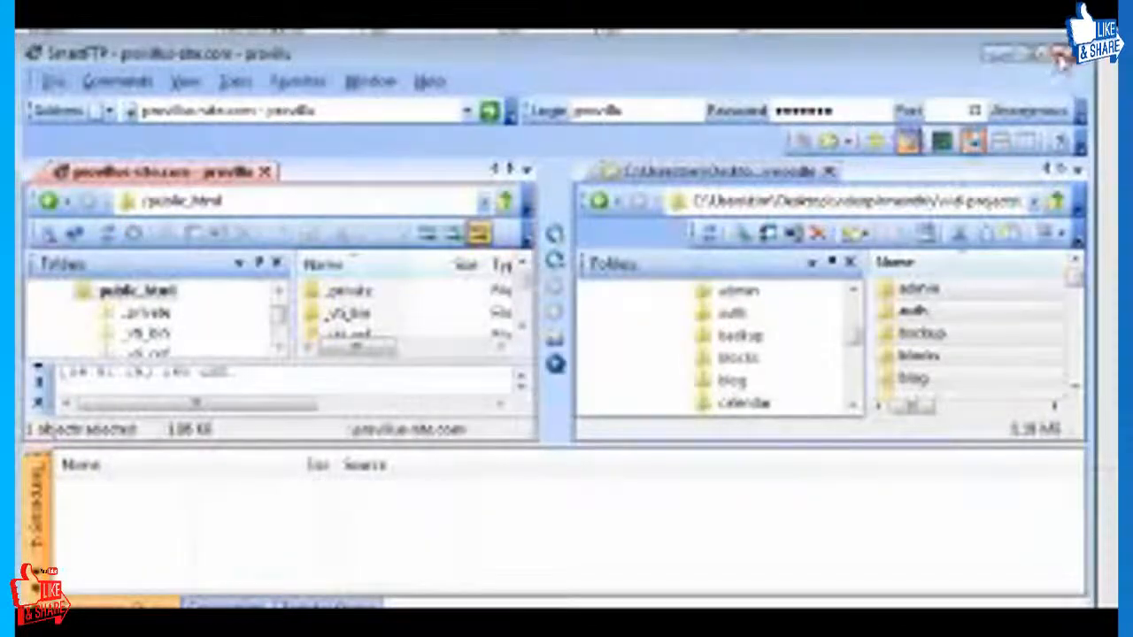
# Close SmartFTP and go back over the public_html listing in the cPanel File Manager.
pyautogui.click(1060, 55)
pyautogui.click(514, 357)
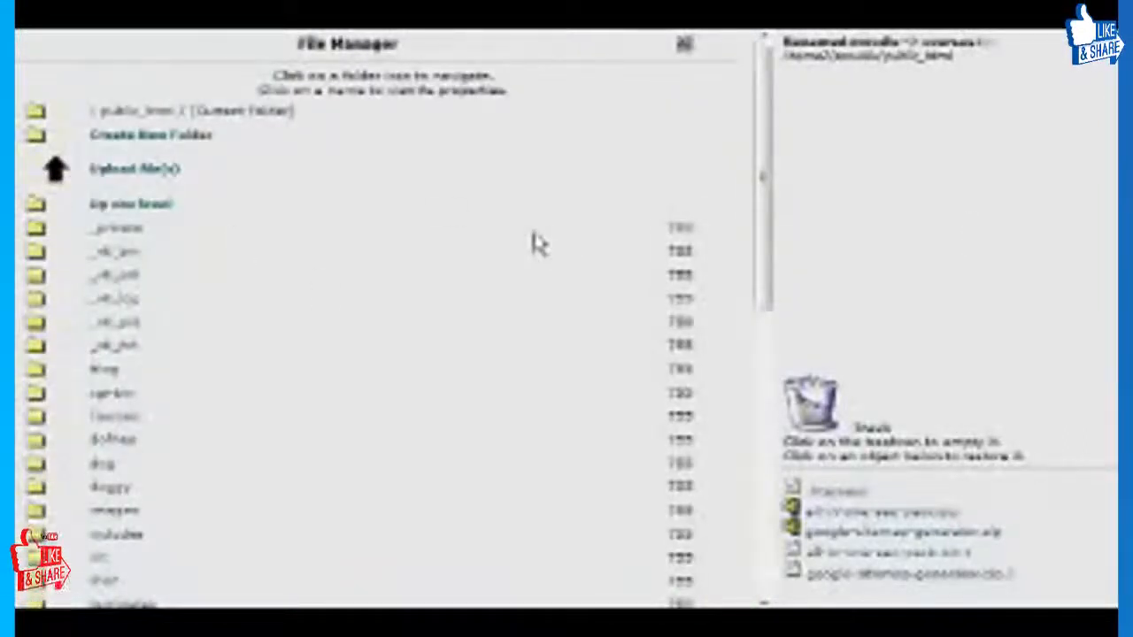
pyautogui.scroll(-3, 372, 298)
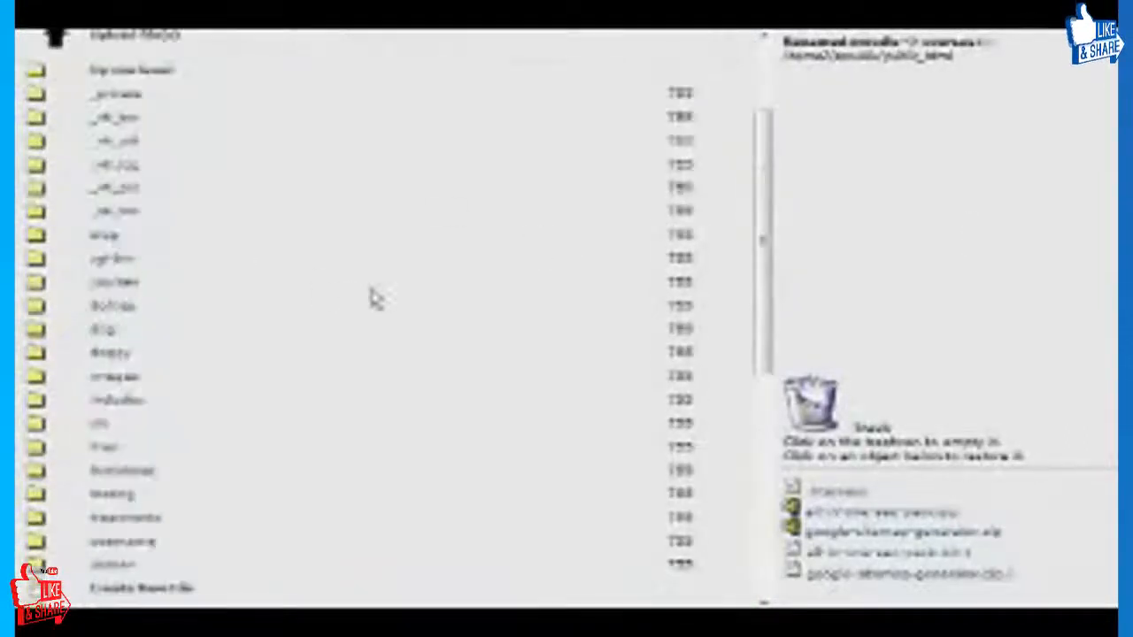
pyautogui.scroll(-2, 394, 297)
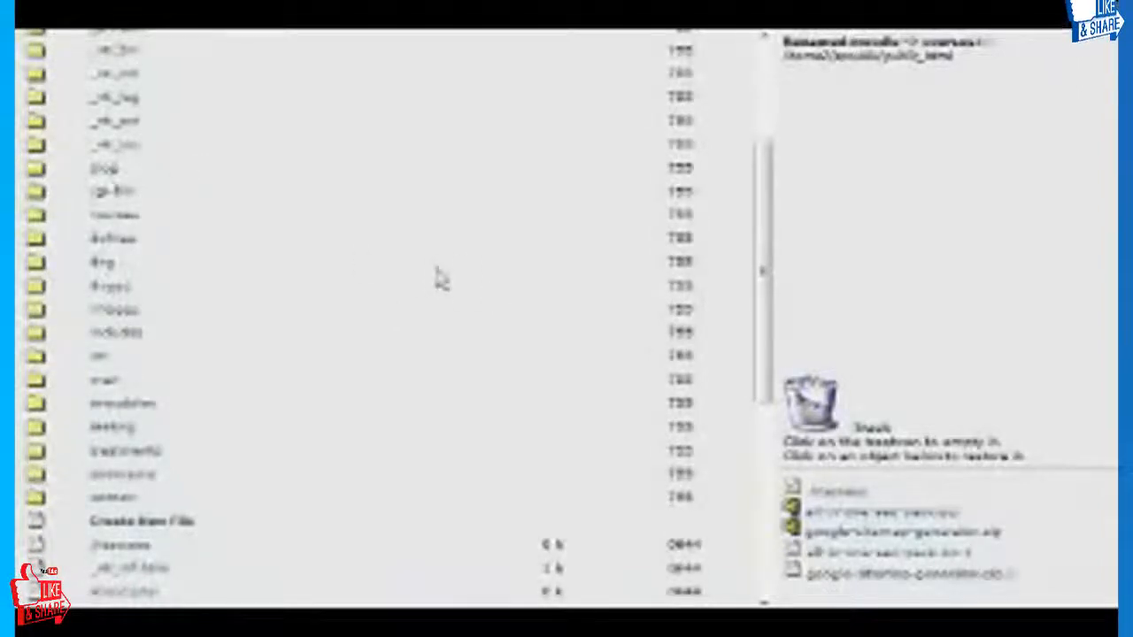
# Find the courses folder in the public_html listing and go into it to look over its files.
pyautogui.scroll(-3, 447, 285)
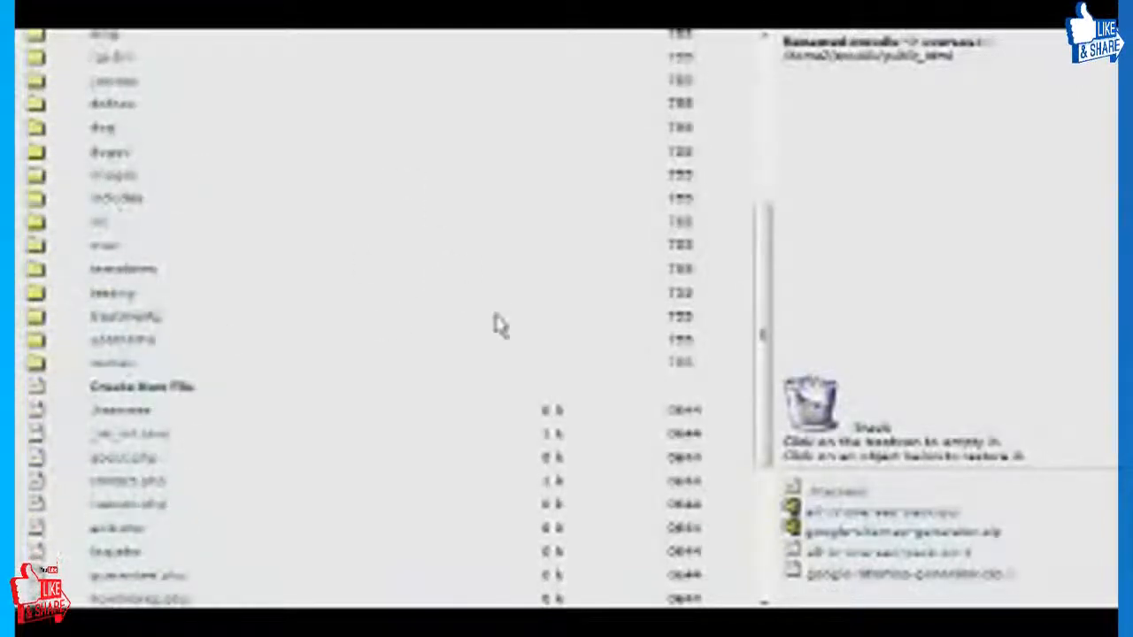
pyautogui.scroll(5, 491, 325)
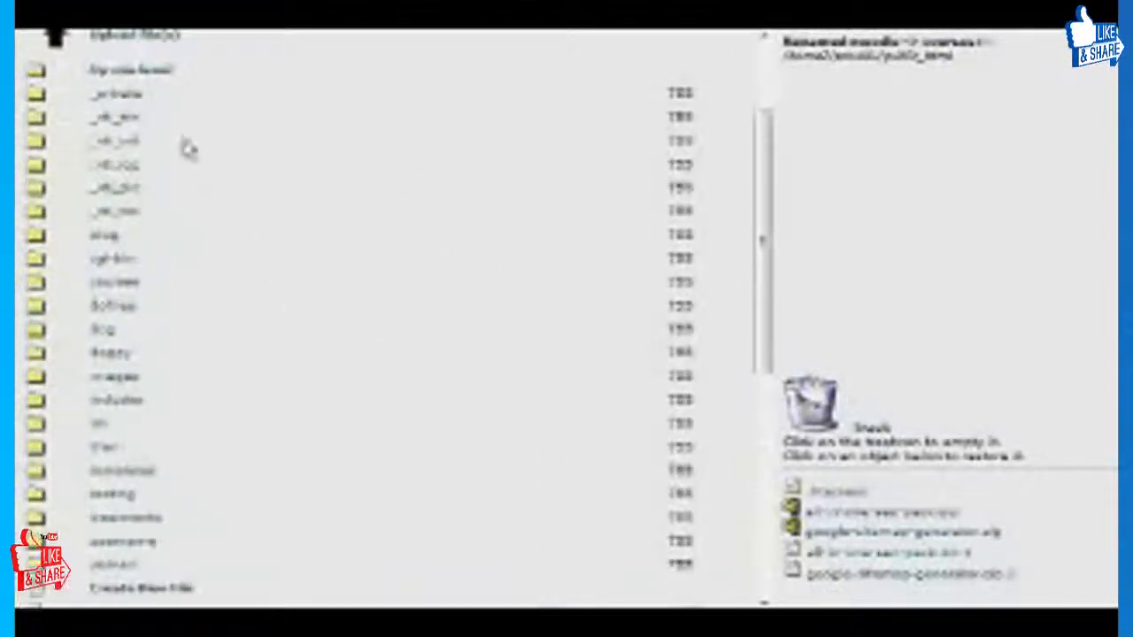
pyautogui.scroll(-3, 322, 220)
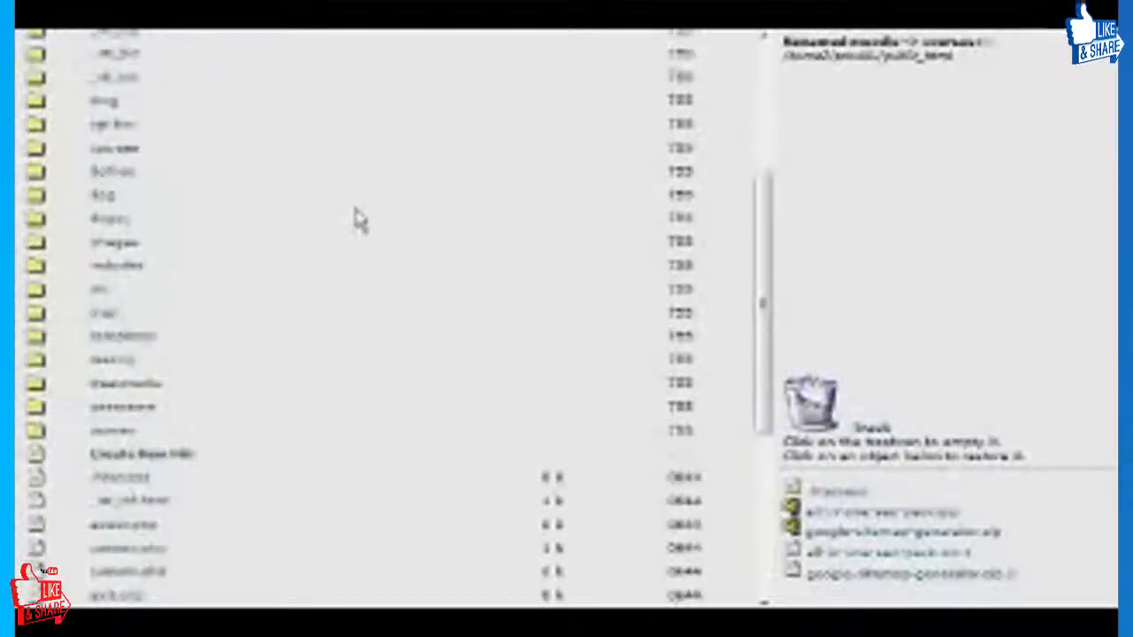
pyautogui.scroll(2, 124, 133)
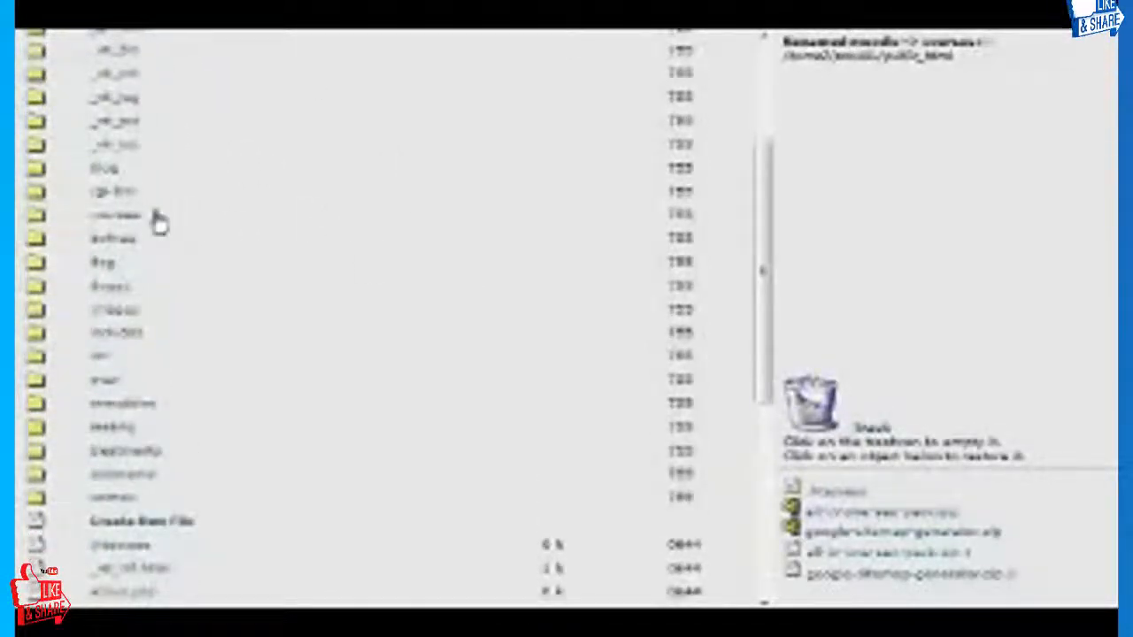
pyautogui.click(96, 217)
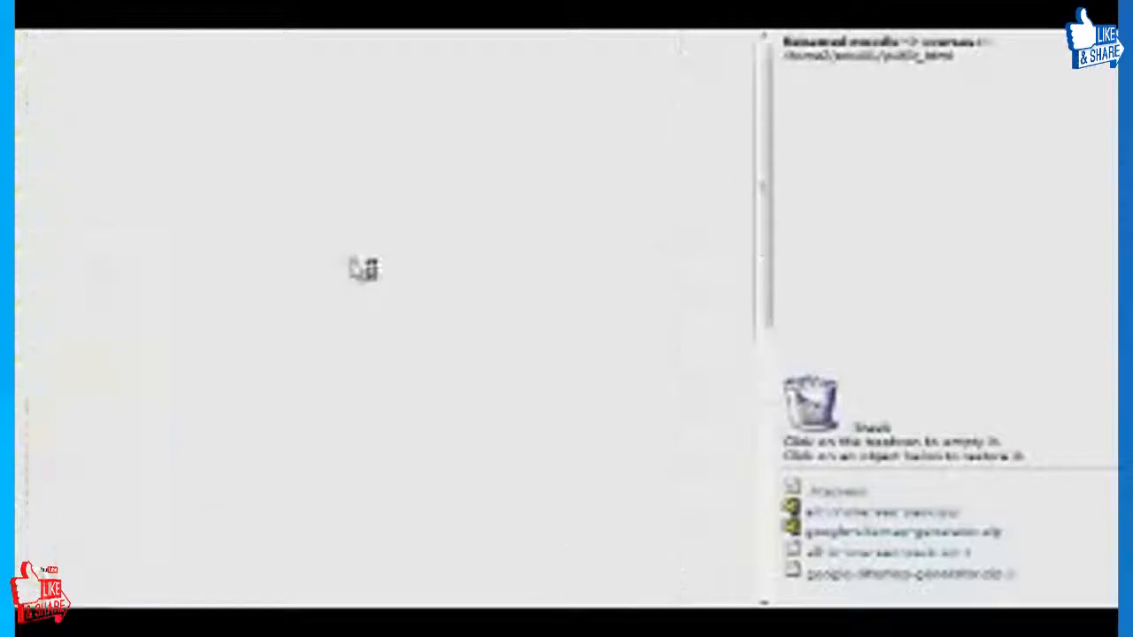
pyautogui.scroll(-5, 248, 254)
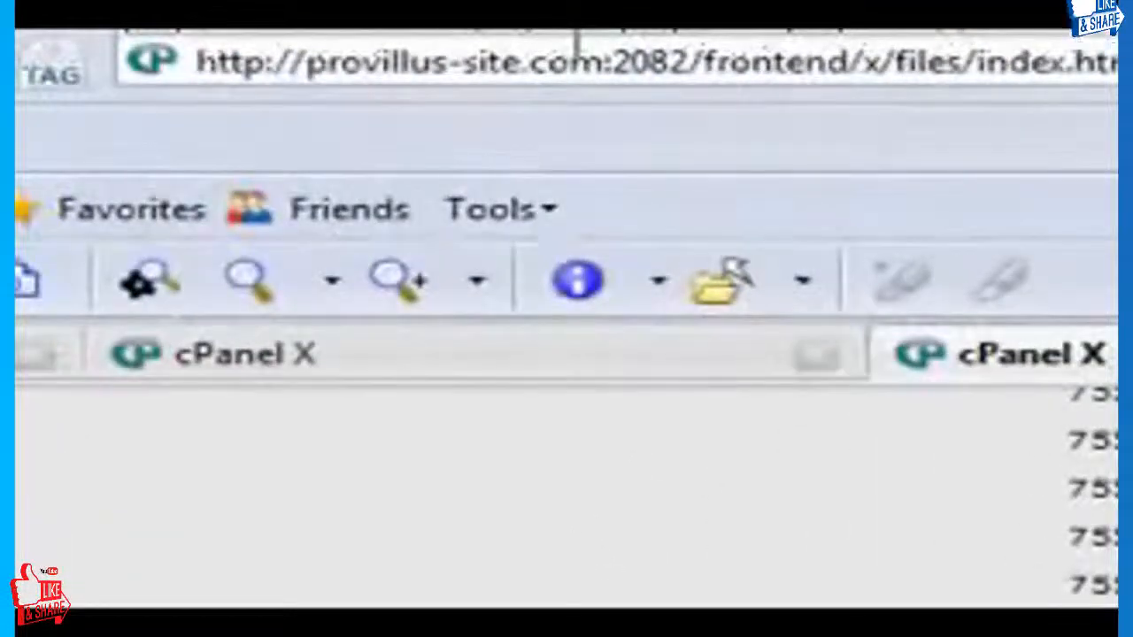
pyautogui.moveTo(602, 62); pyautogui.dragTo(768, 62)
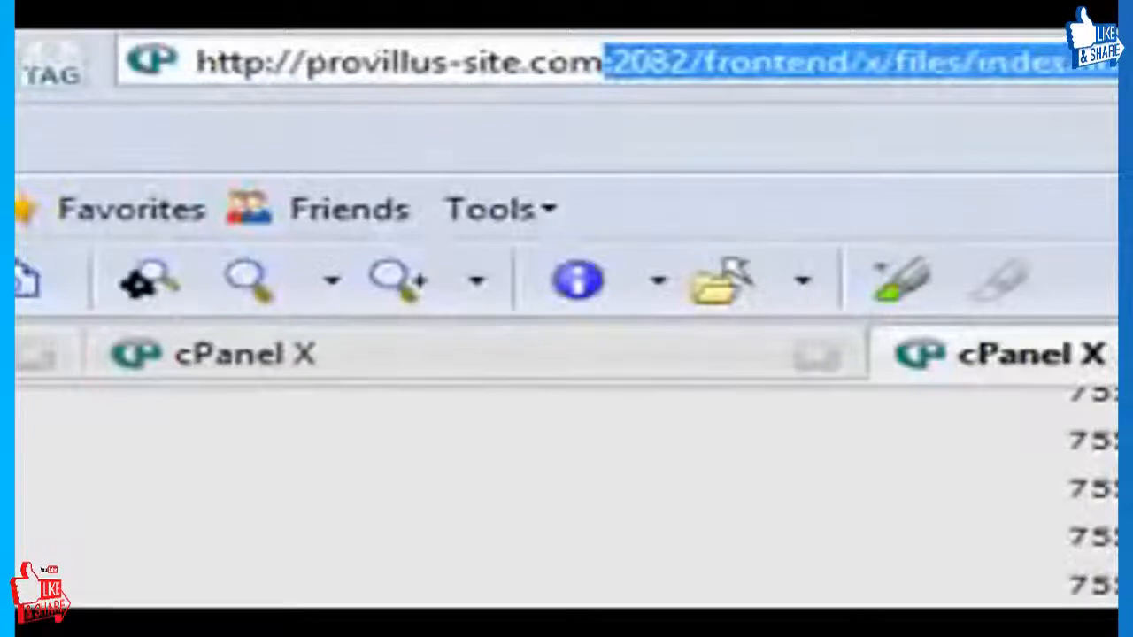
pyautogui.press('BackSpace')
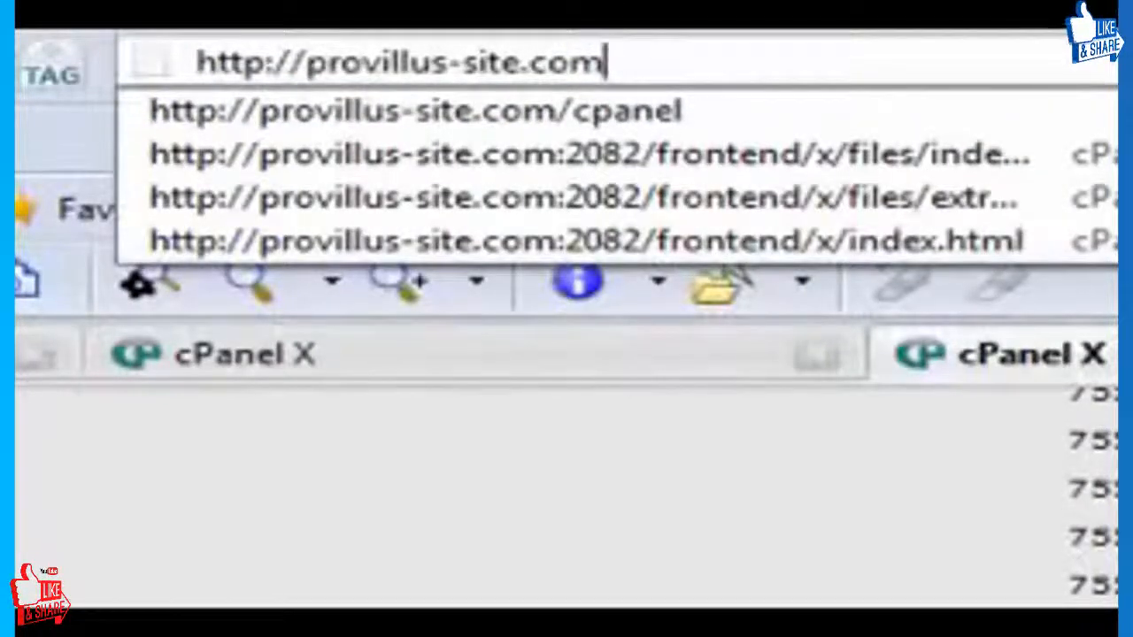
pyautogui.write('/cou')
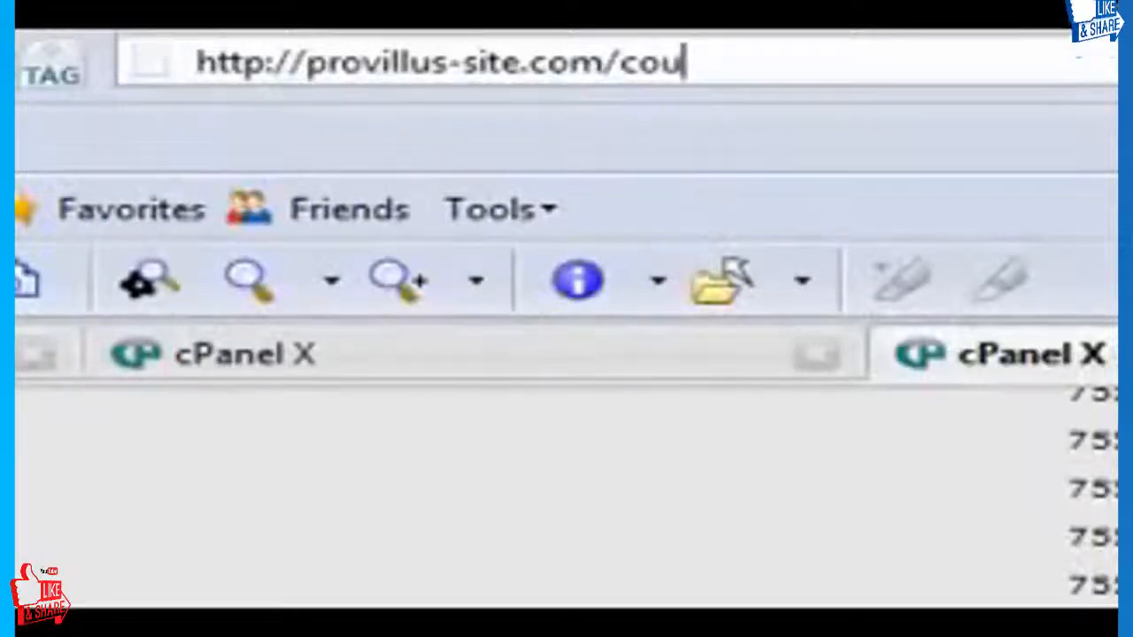
pyautogui.write('rses')
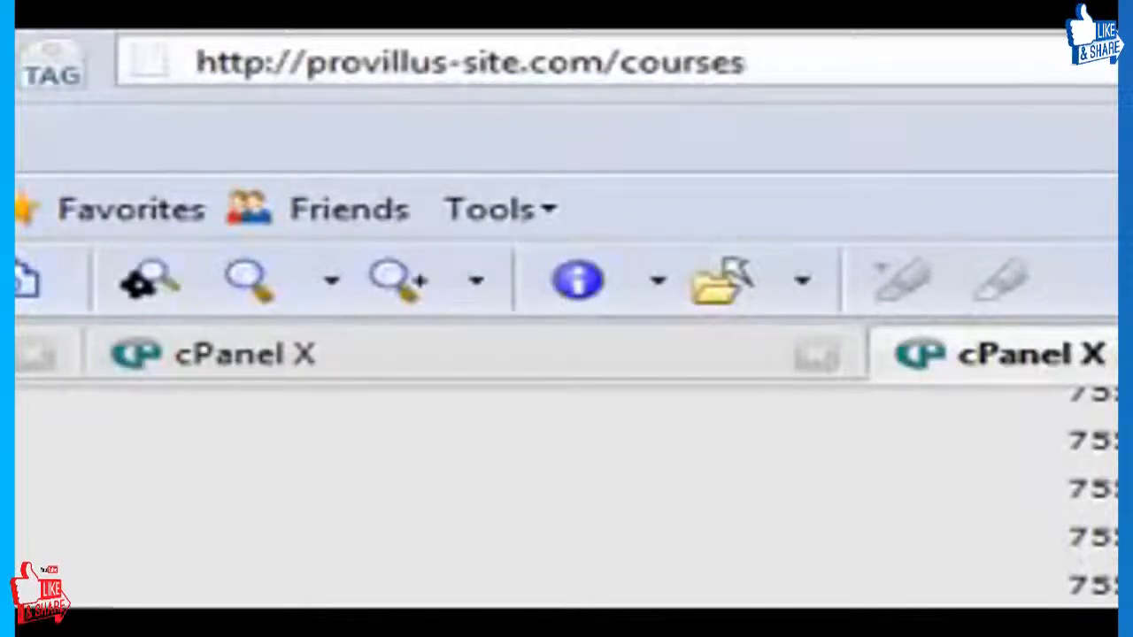
pyautogui.write('/inst')
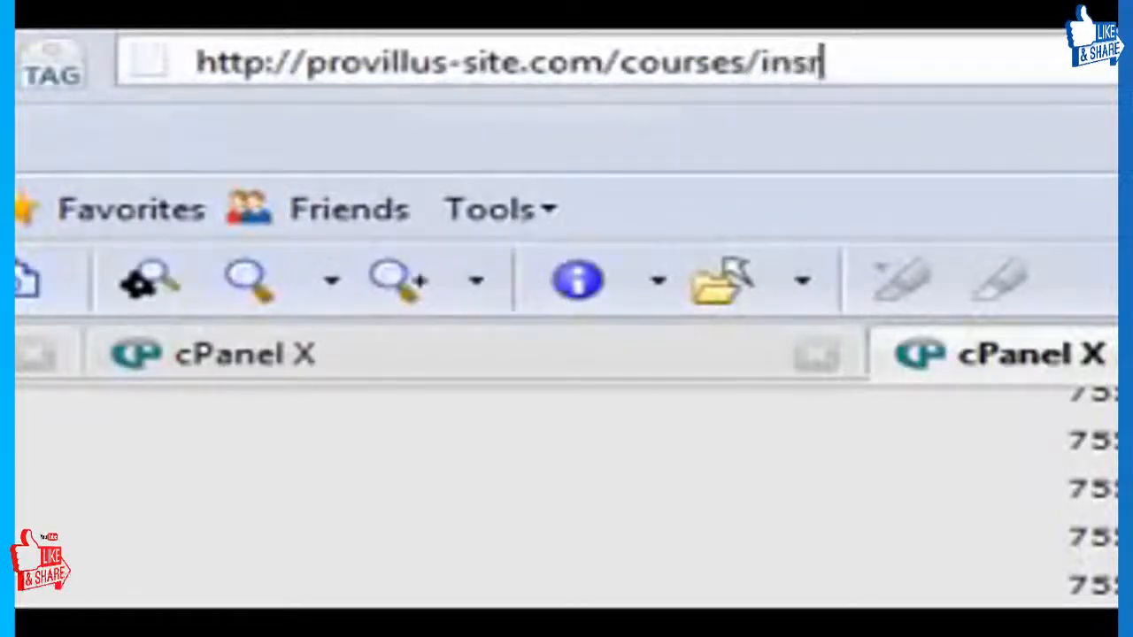
pyautogui.write('all')
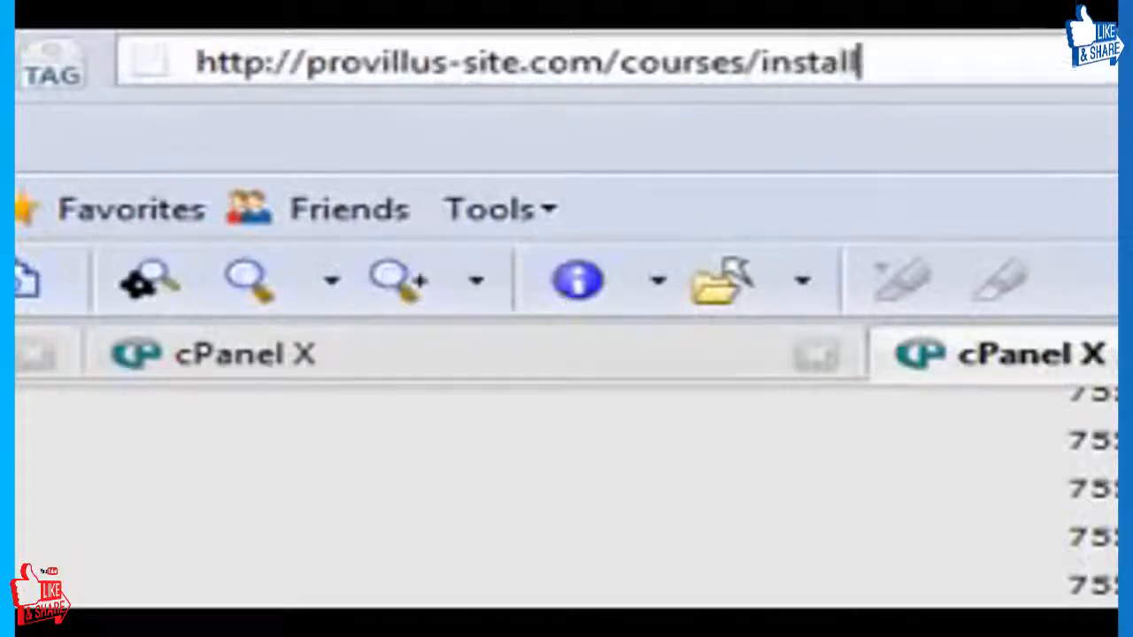
pyautogui.write('.php')
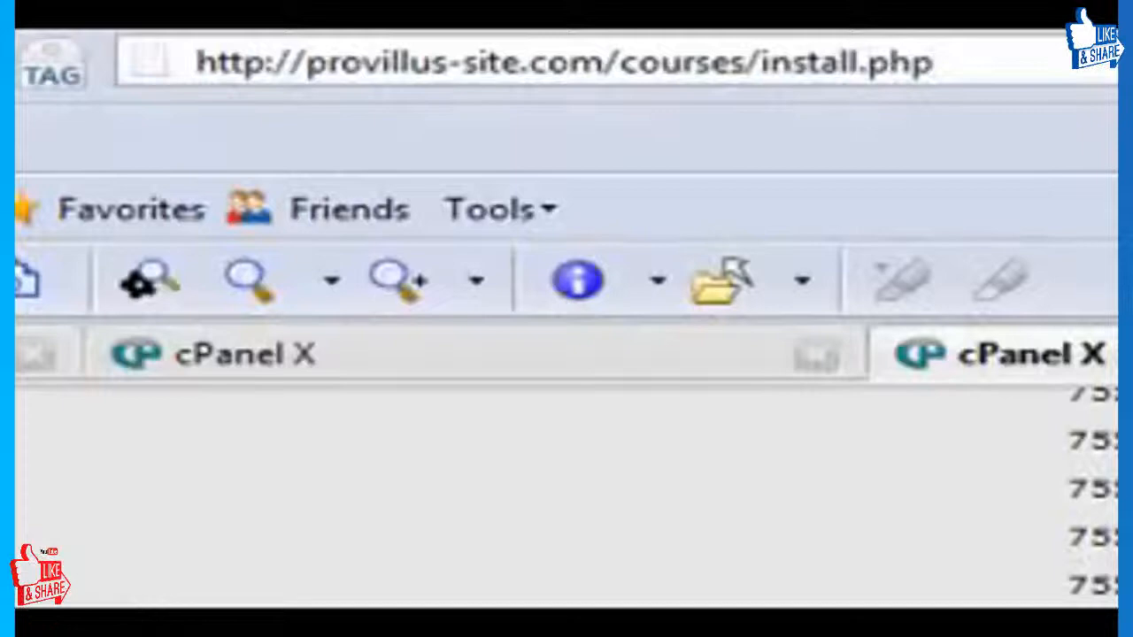
pyautogui.press('Return')
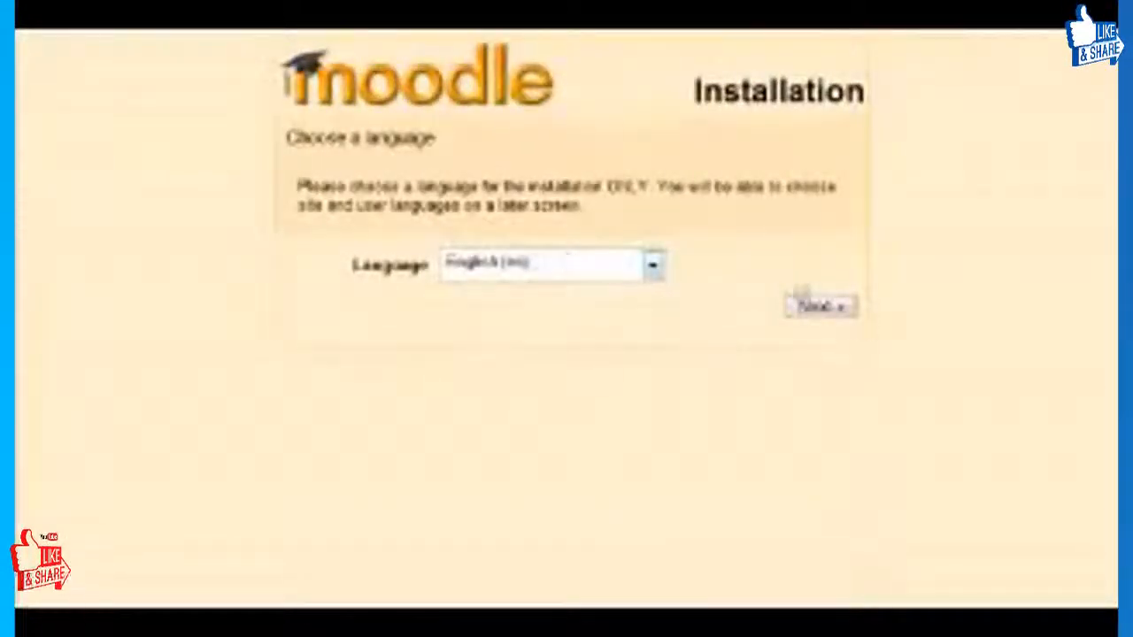
# Keep English (en) as the installation language and continue past the PHP settings check.
pyautogui.click(832, 312)
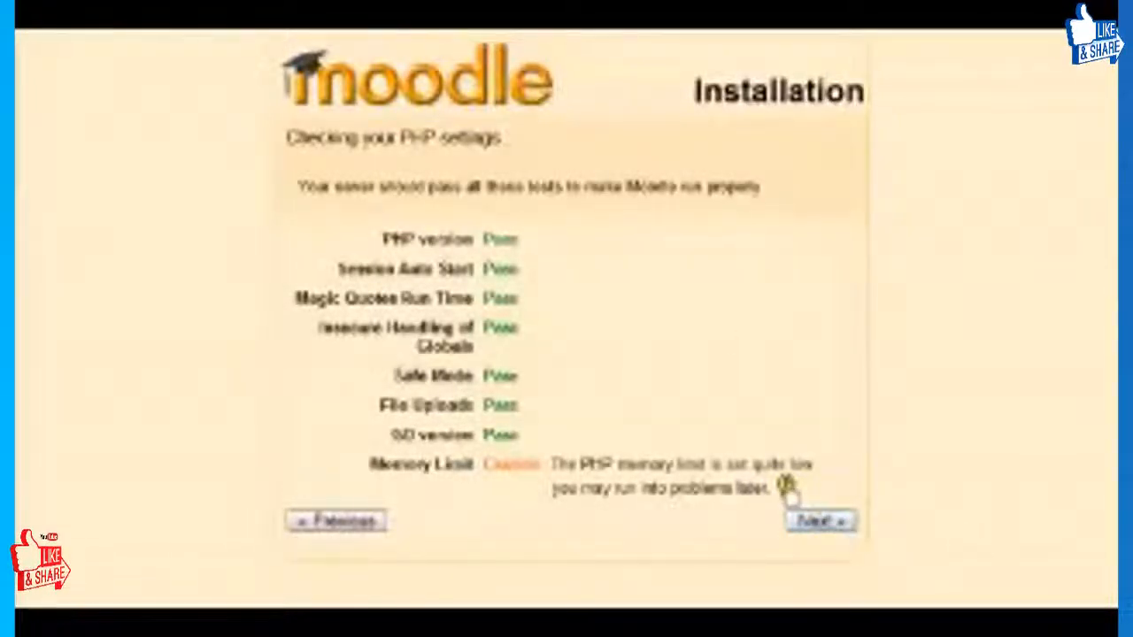
pyautogui.click(839, 522)
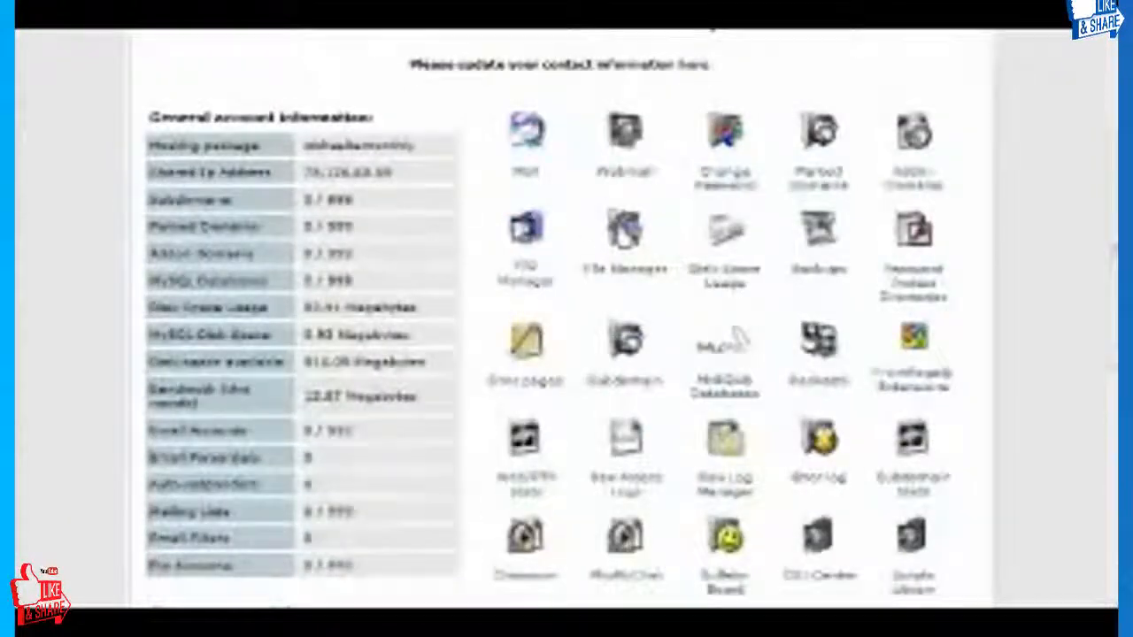
# Switch to the cPanel File Manager and create a new folder named moodledata in the account's home directory.
pyautogui.click(651, 232)
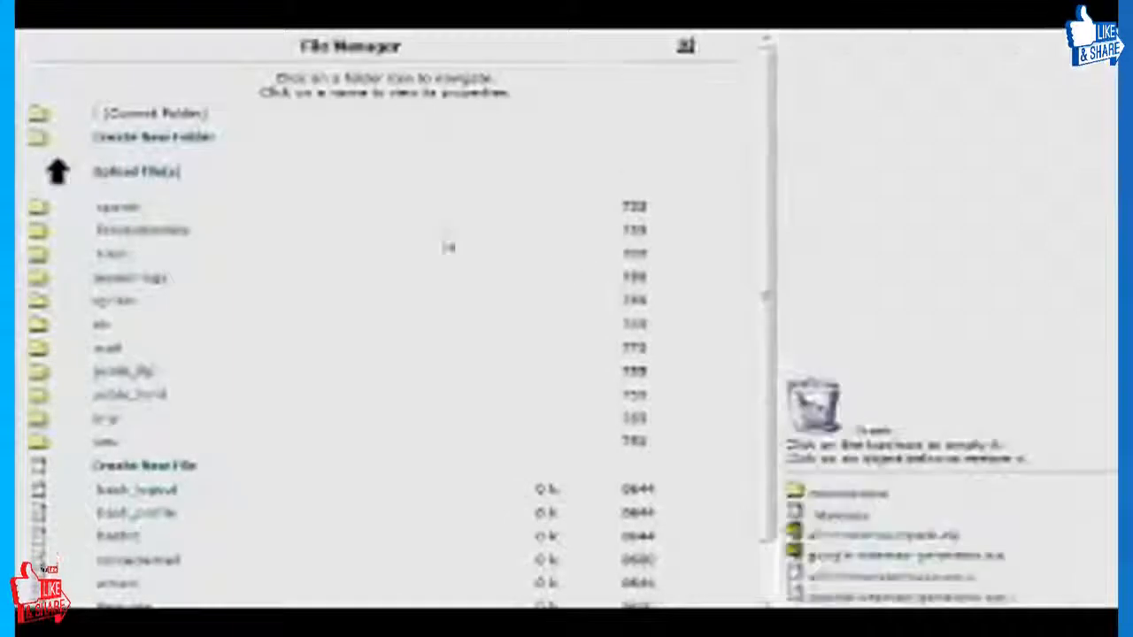
pyautogui.scroll(-1, 413, 298)
pyautogui.scroll(1, 425, 292)
pyautogui.scroll(-1, 392, 328)
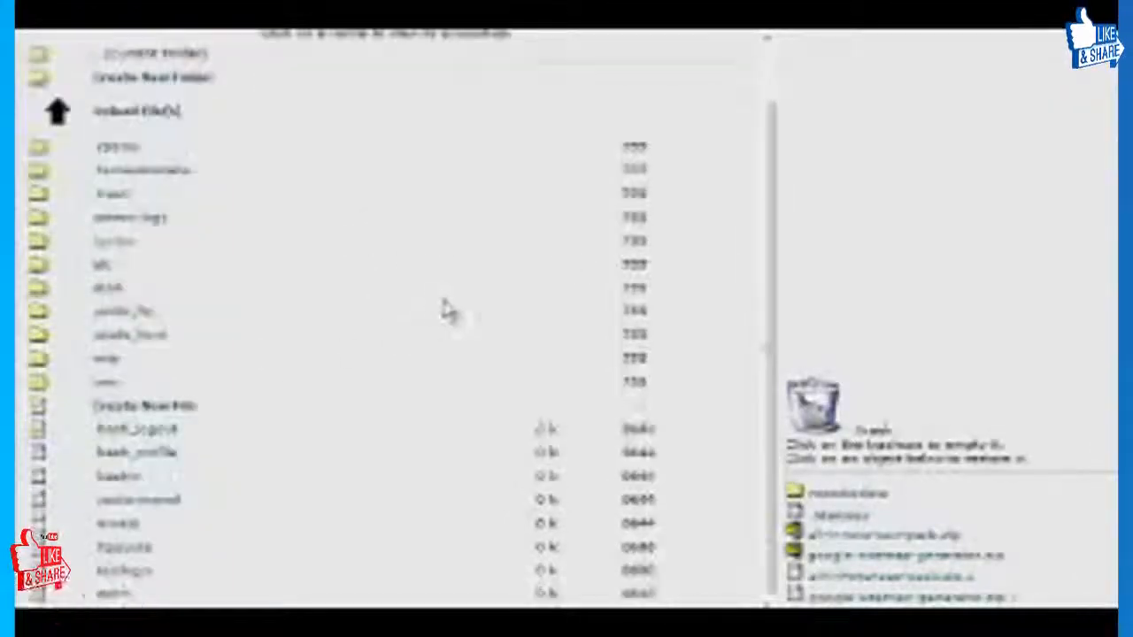
pyautogui.click(202, 79)
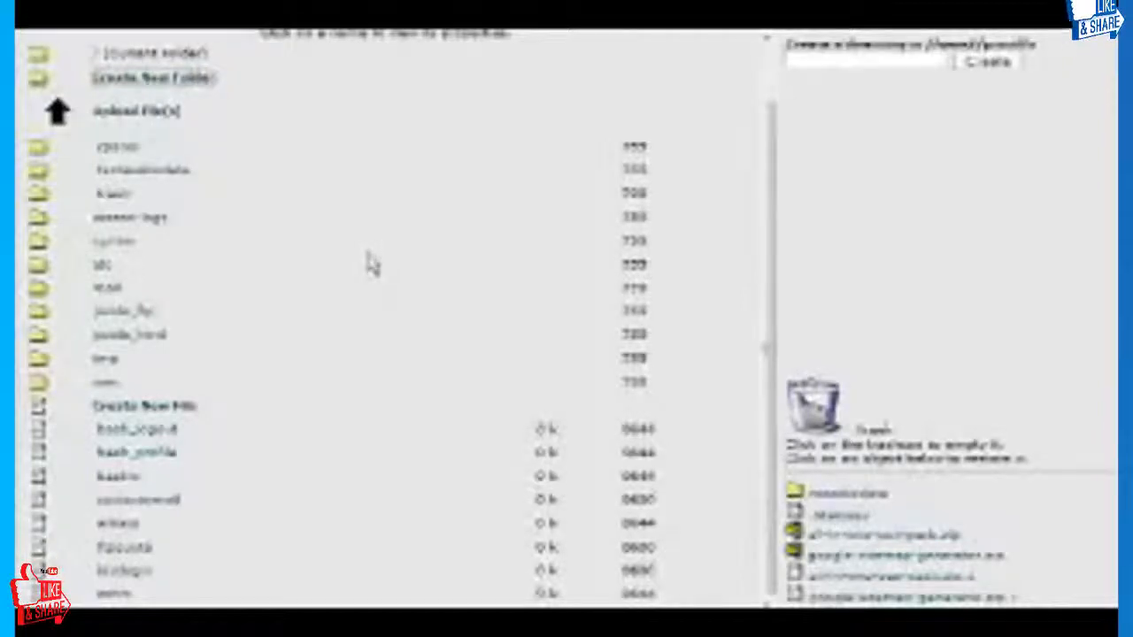
pyautogui.click(826, 58)
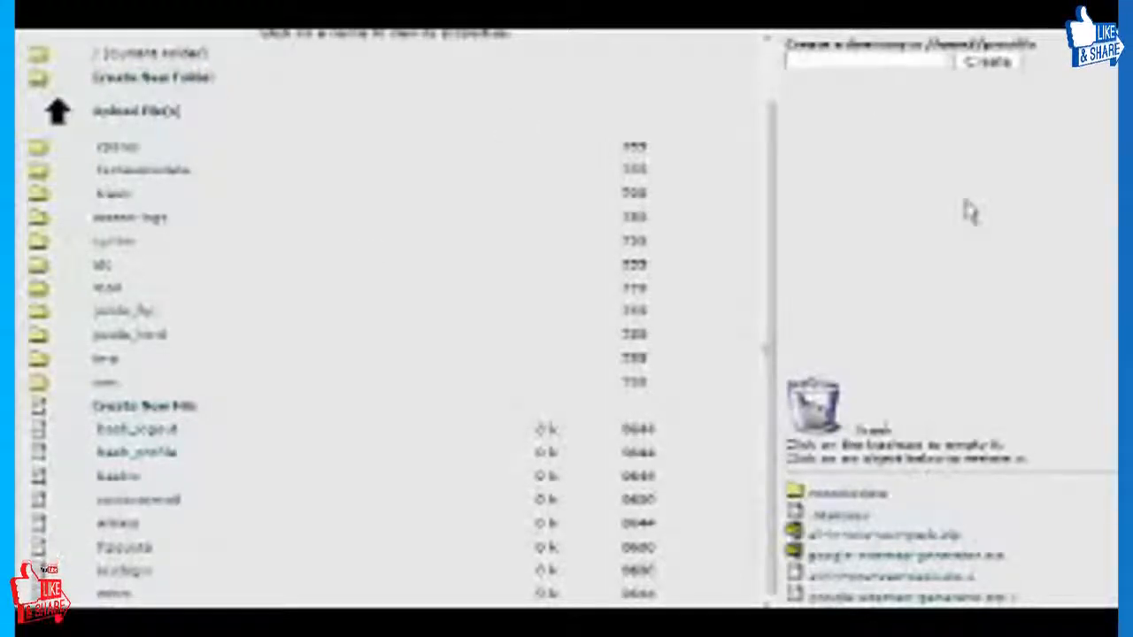
pyautogui.write('mov')
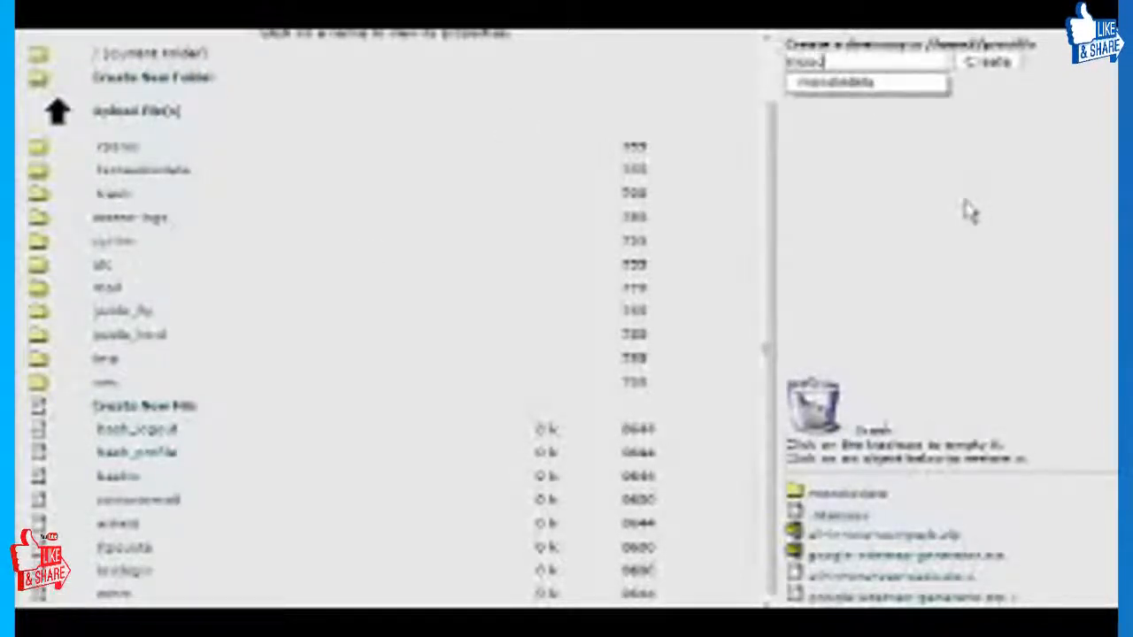
pyautogui.press('Down')
pyautogui.press('Return')
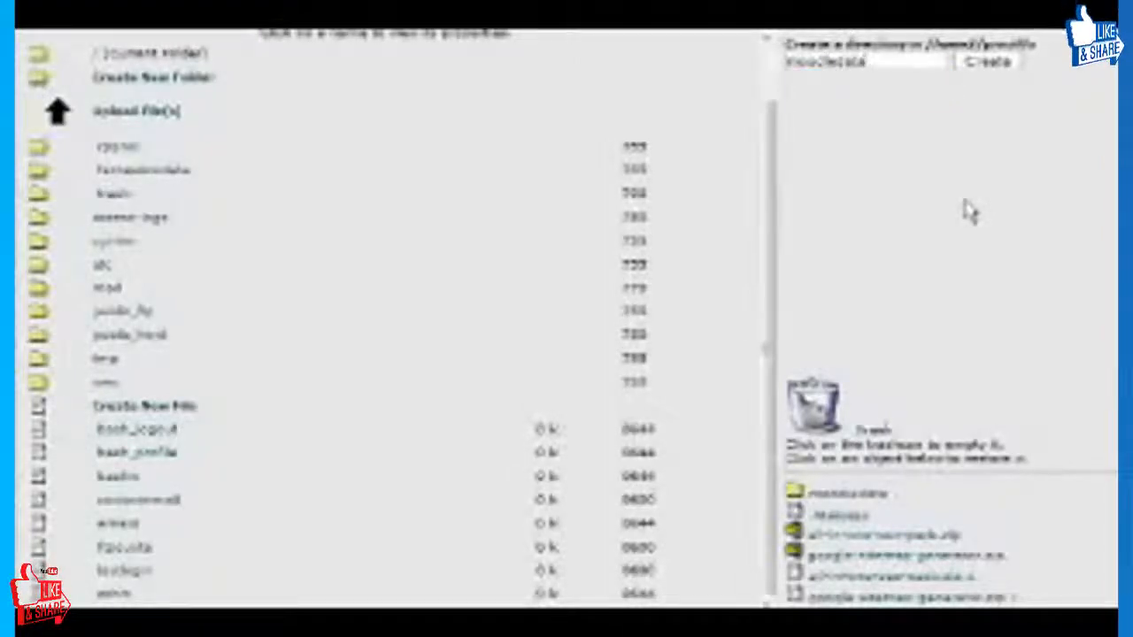
pyautogui.click(978, 62)
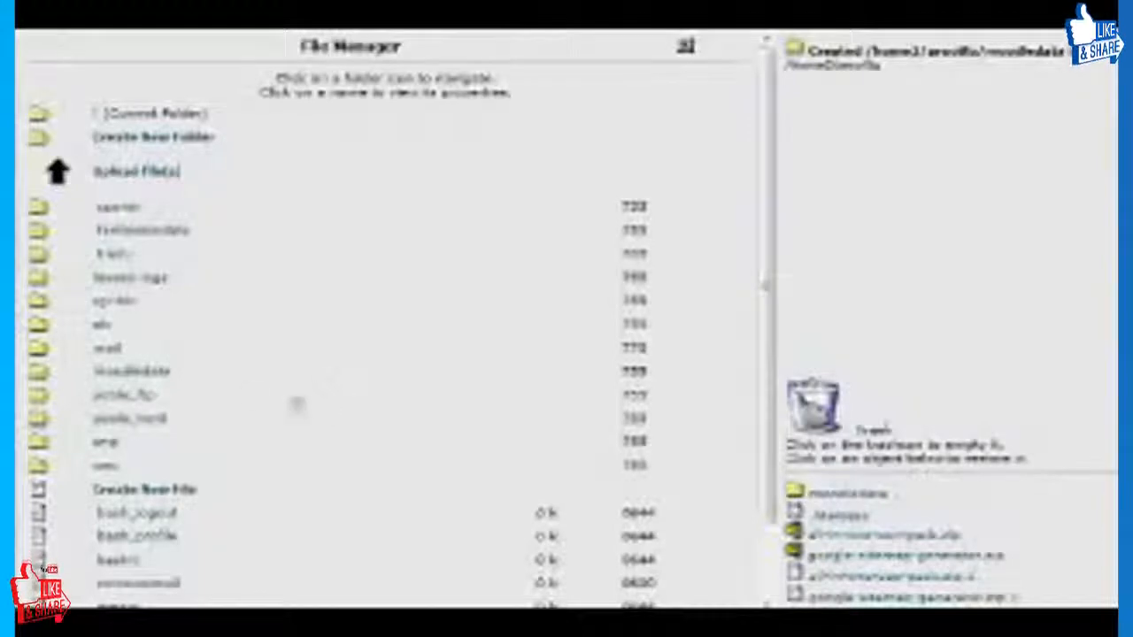
# Show the properties and available actions of the moodledata folder.
pyautogui.click(161, 375)
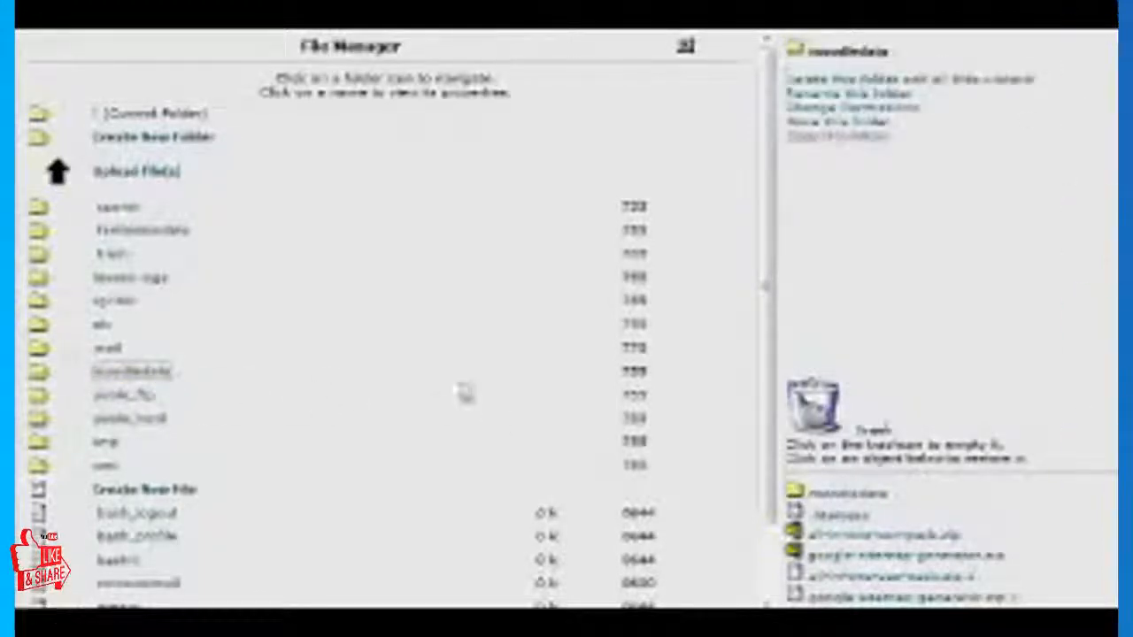